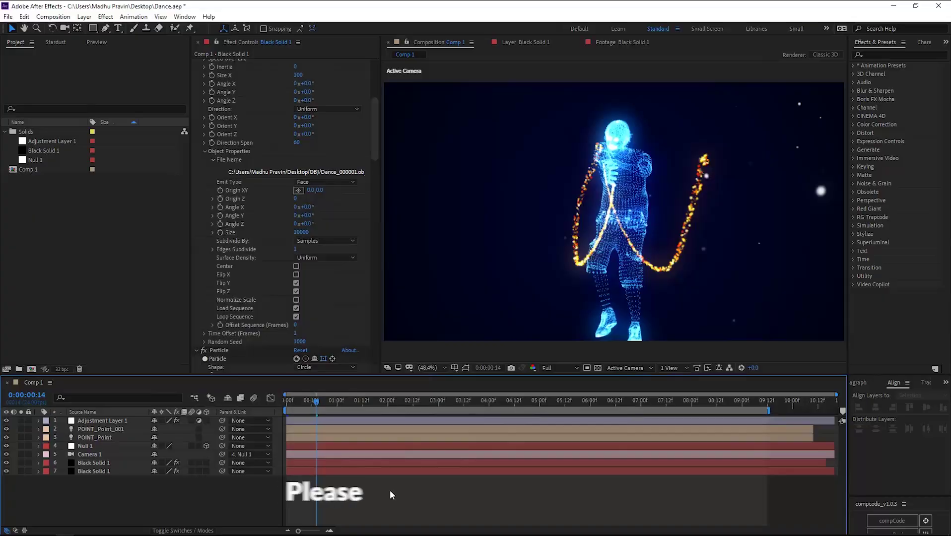
- Move the time indicator to 0:00:01:10 and set the viewer resolution to Quarter
{"action": "left_click_drag", "start_coordinate": [307, 399], "coordinate": [358, 410]}
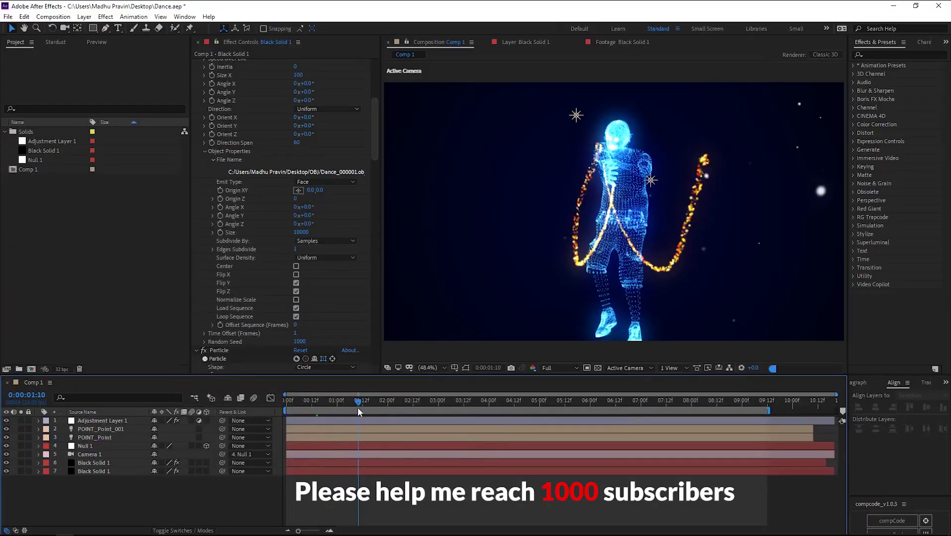
{"action": "left_click", "coordinate": [563, 369]}
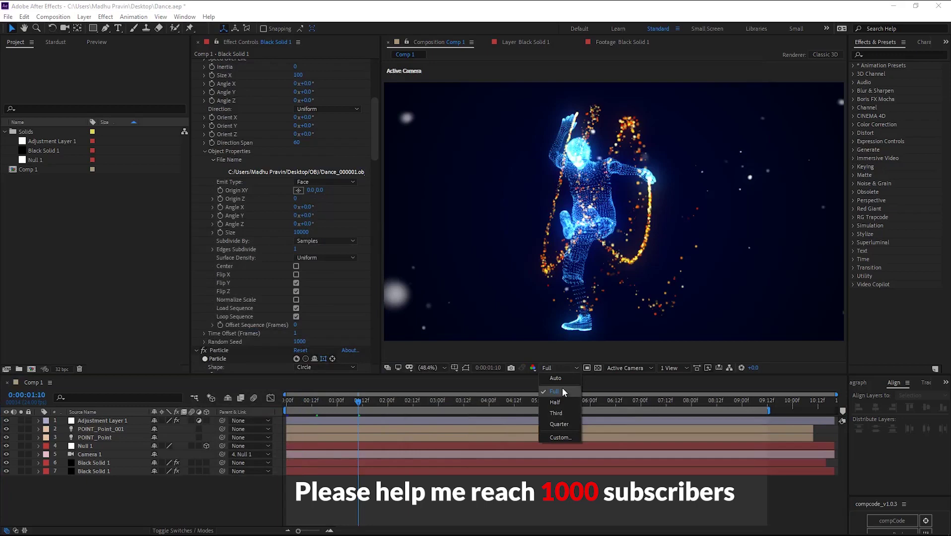
{"action": "left_click", "coordinate": [556, 421]}
- Play a preview of the particle dance, stop it, and scrub back through the frames
{"action": "key", "text": "space"}
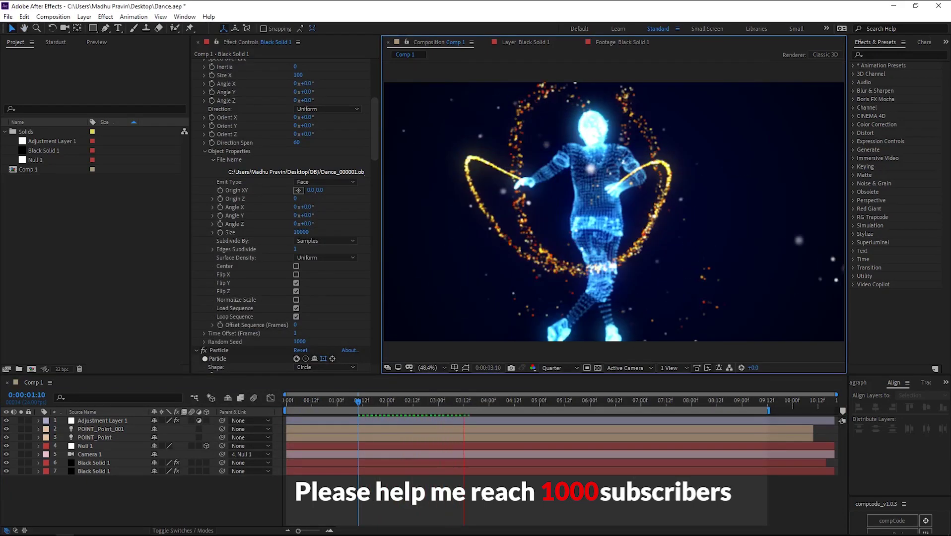
{"action": "key", "text": "space"}
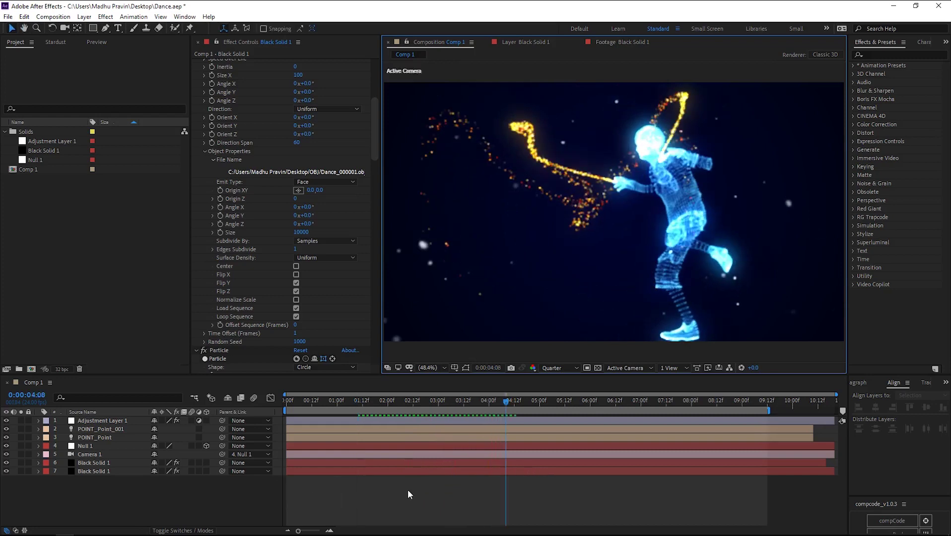
{"action": "left_click", "coordinate": [407, 489]}
{"action": "left_click_drag", "start_coordinate": [450, 405], "coordinate": [510, 407]}
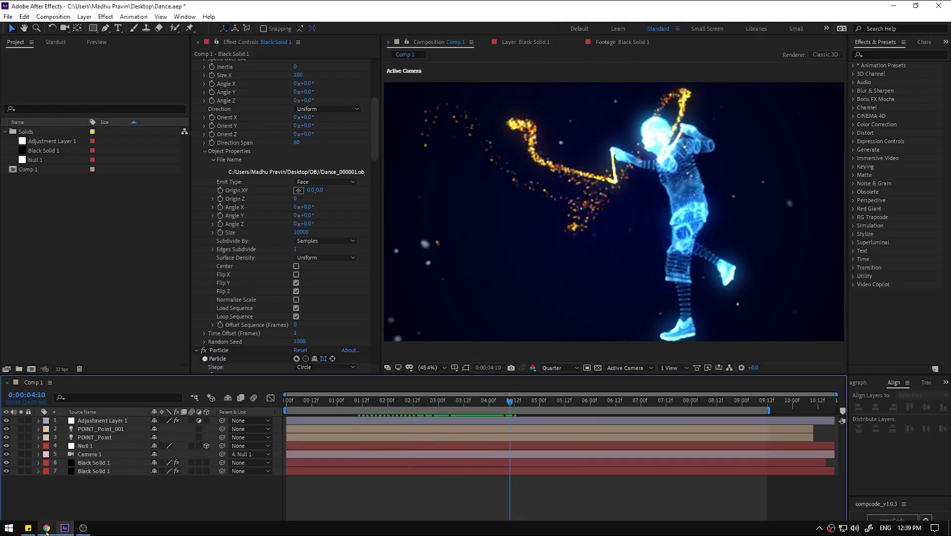
{"action": "left_click", "coordinate": [47, 529]}
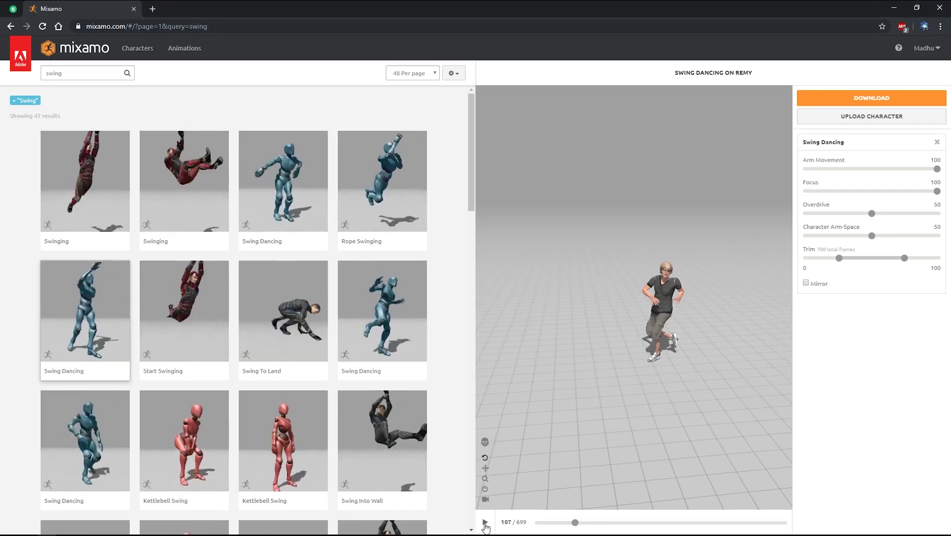
- Play the Swing Dancing animation preview on Remy in Mixamo
{"action": "left_click", "coordinate": [484, 523]}
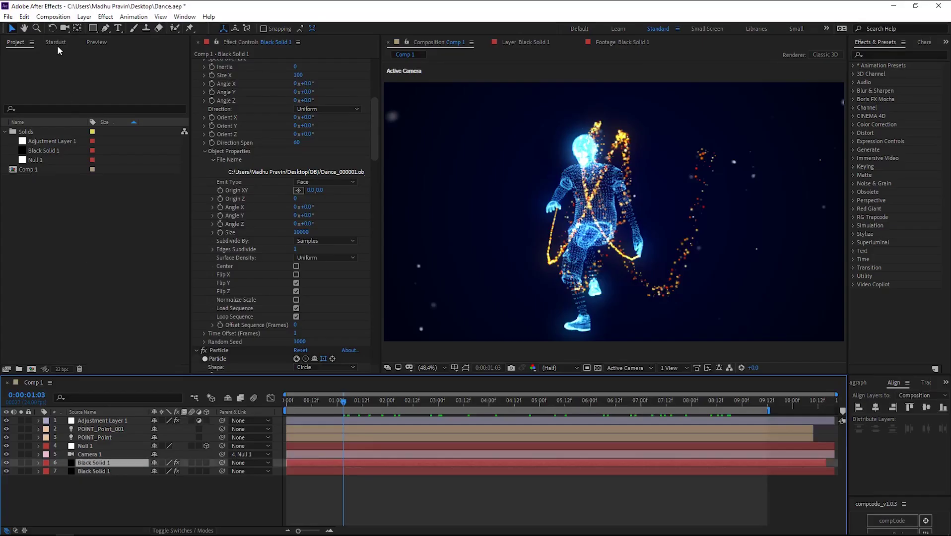
{"action": "left_click", "coordinate": [56, 41]}
- Raise the second Emitter's Particles Per Second values to 2940 and 3690
{"action": "left_click", "coordinate": [139, 107]}
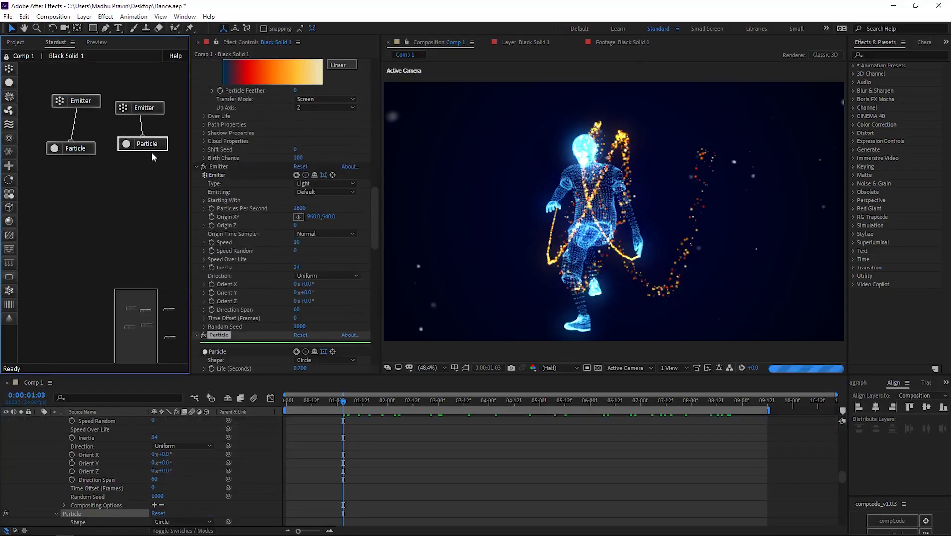
{"action": "left_click_drag", "start_coordinate": [297, 218], "coordinate": [313, 216]}
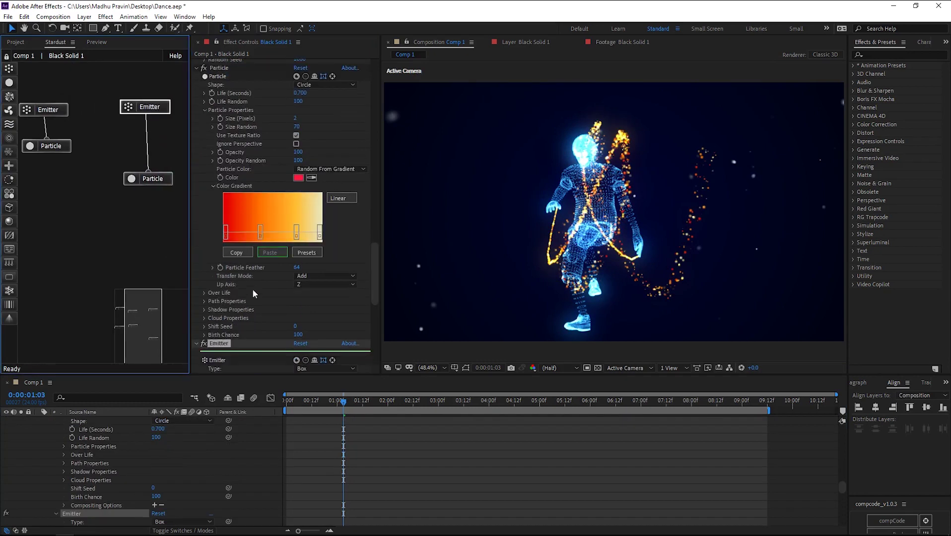
{"action": "left_click_drag", "start_coordinate": [298, 303], "coordinate": [316, 303]}
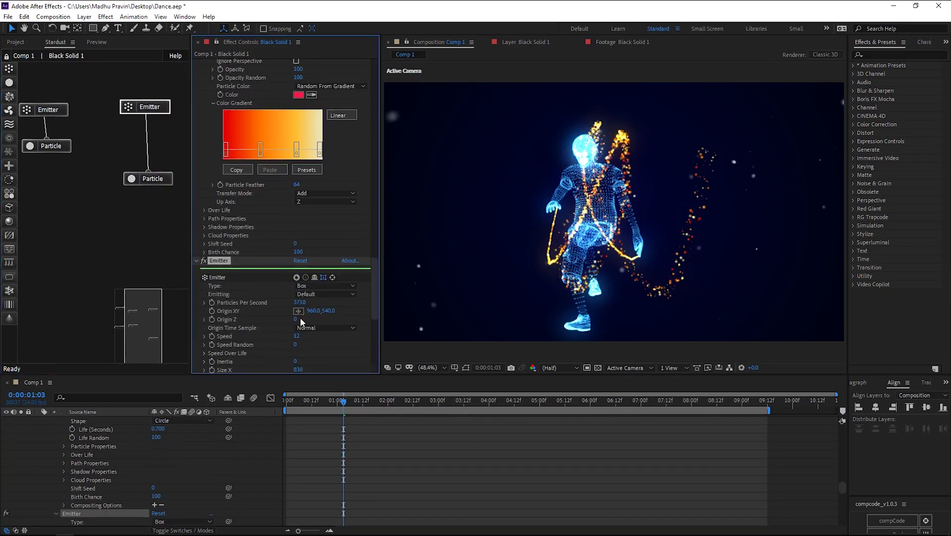
{"action": "scroll", "coordinate": [280, 323], "scroll_direction": "down", "scroll_amount": 2}
{"action": "scroll", "coordinate": [280, 323], "scroll_direction": "down", "scroll_amount": 3}
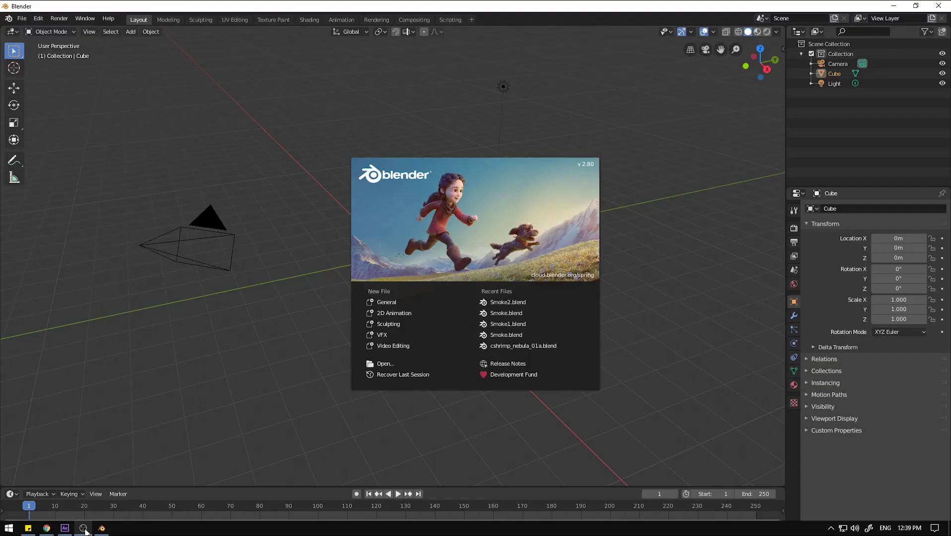
- Close the splash screen and delete the default camera, cube and light
{"action": "mouse_move", "coordinate": [83, 527]}
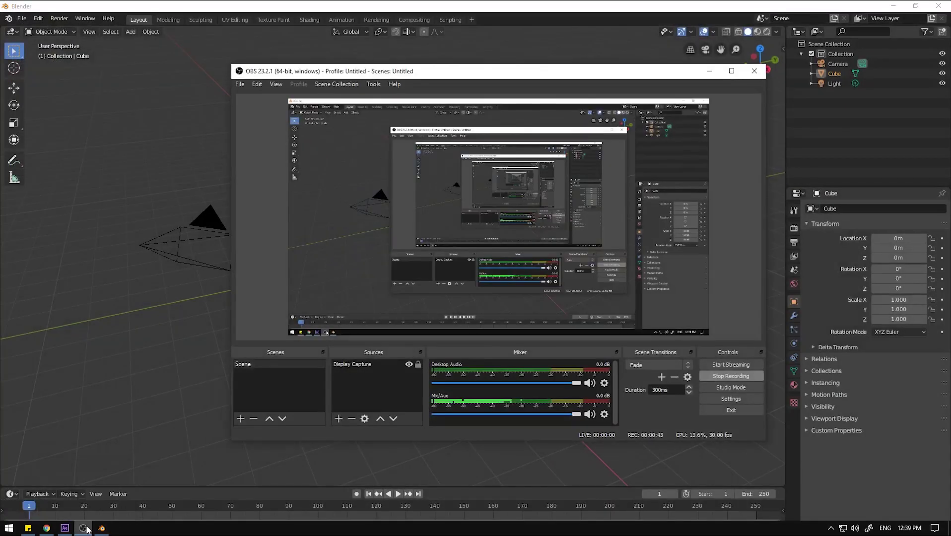
{"action": "left_click", "coordinate": [371, 268]}
{"action": "key", "text": "a"}
{"action": "key", "text": "x"}
{"action": "left_click", "coordinate": [370, 266]}
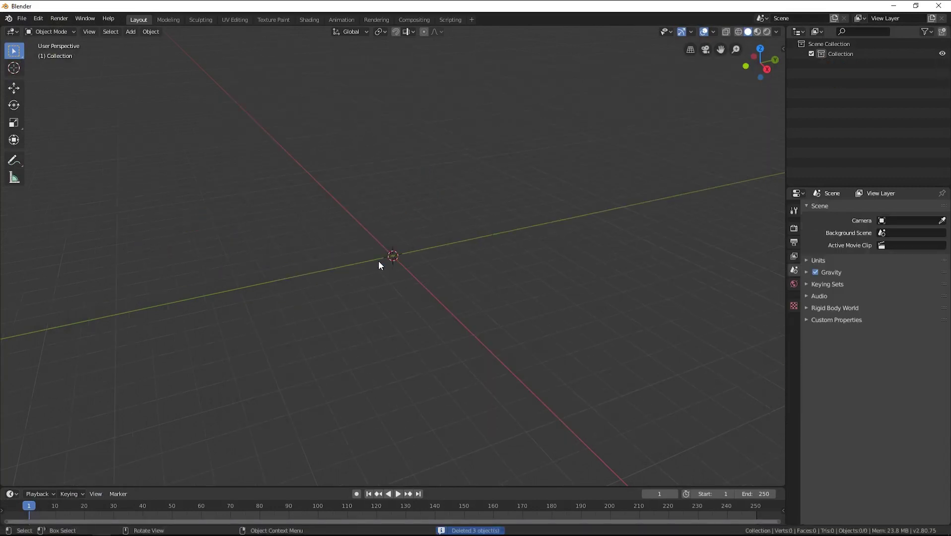
- Import Swing Dancing.fbx from the Downloads folder as an FBX
{"action": "left_click", "coordinate": [25, 15]}
{"action": "mouse_move", "coordinate": [41, 151]}
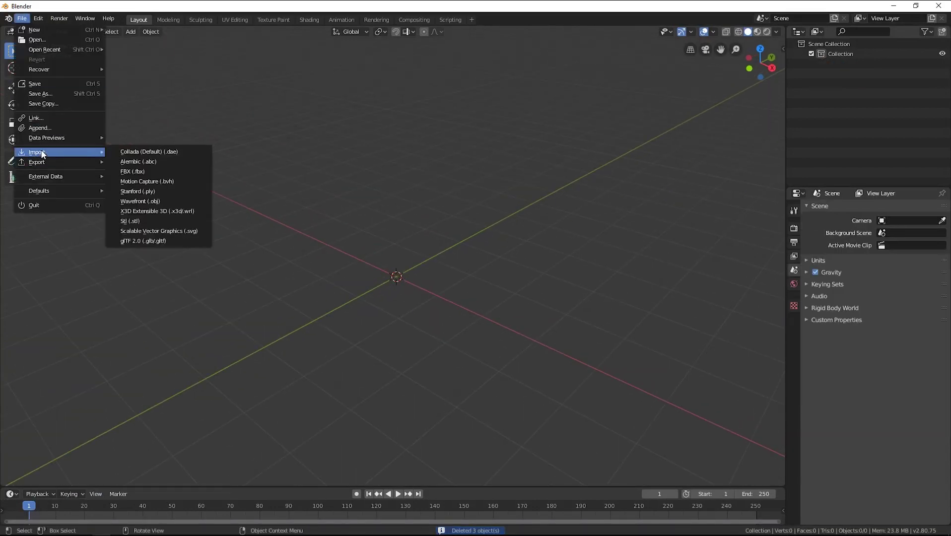
{"action": "left_click", "coordinate": [141, 172]}
{"action": "left_click", "coordinate": [35, 206]}
{"action": "left_click", "coordinate": [164, 139]}
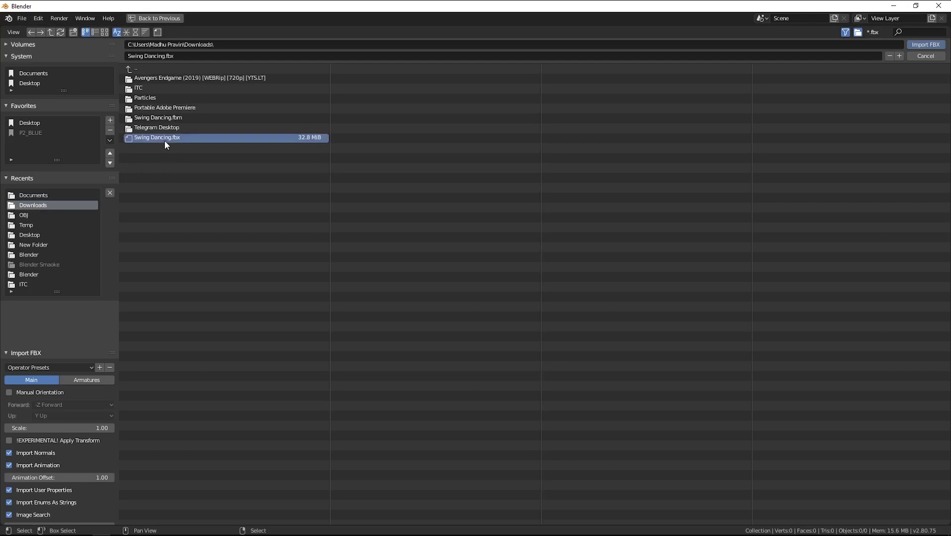
{"action": "double_click", "coordinate": [164, 140]}
- Play the character's dance animation and stop it at frame 88
{"action": "left_click_drag", "start_coordinate": [403, 267], "coordinate": [414, 231]}
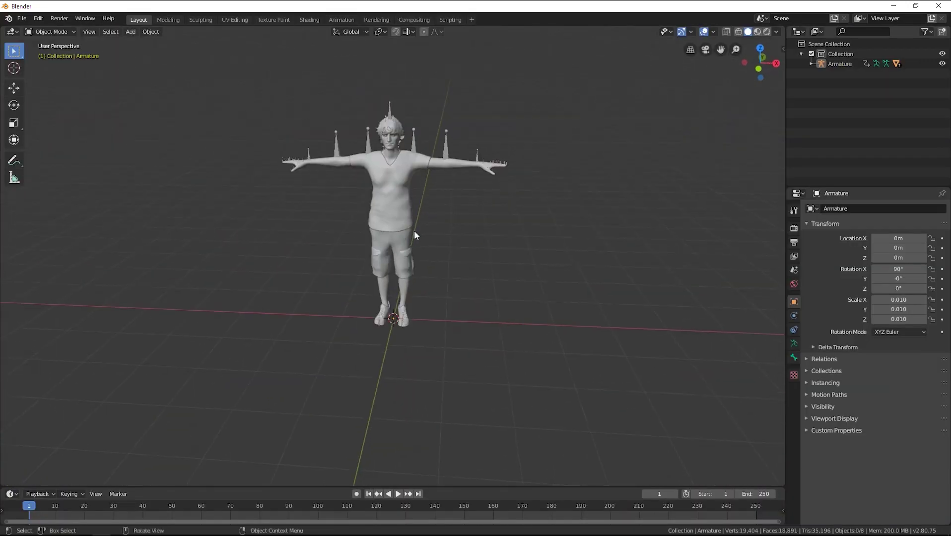
{"action": "scroll", "coordinate": [458, 314], "scroll_direction": "up", "scroll_amount": 3}
{"action": "key", "text": "space"}
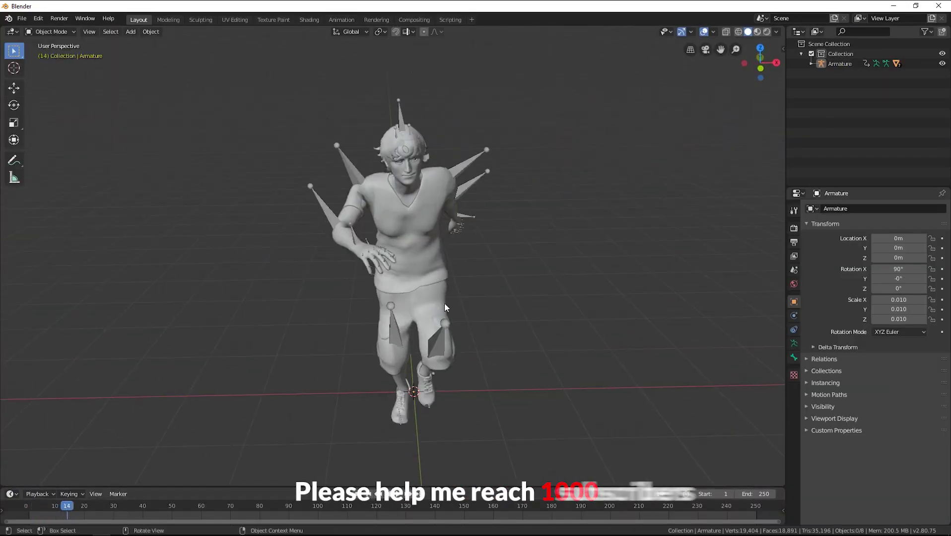
{"action": "left_click", "coordinate": [211, 506]}
{"action": "left_click_drag", "start_coordinate": [211, 506], "coordinate": [283, 506]}
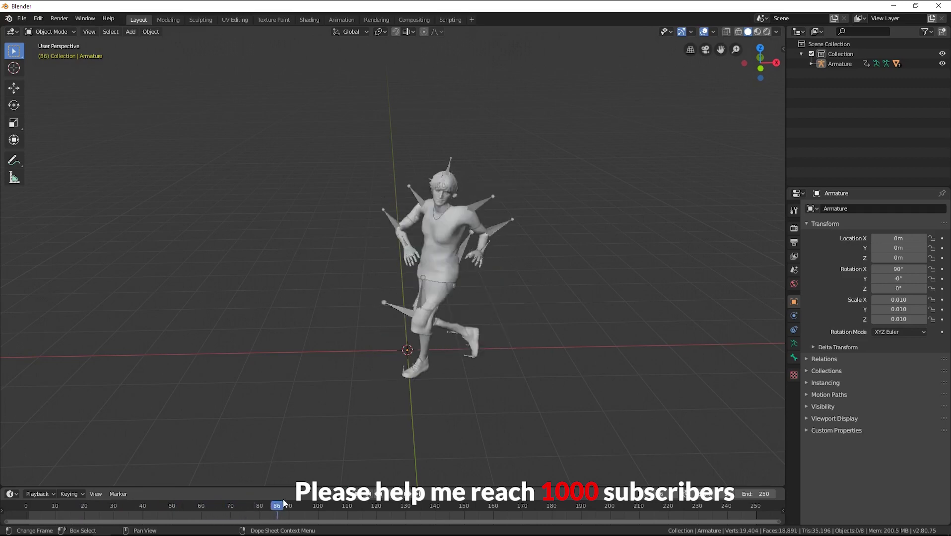
- Delete the Hair object from the character's Armature
{"action": "left_click", "coordinate": [810, 63]}
{"action": "left_click", "coordinate": [833, 143]}
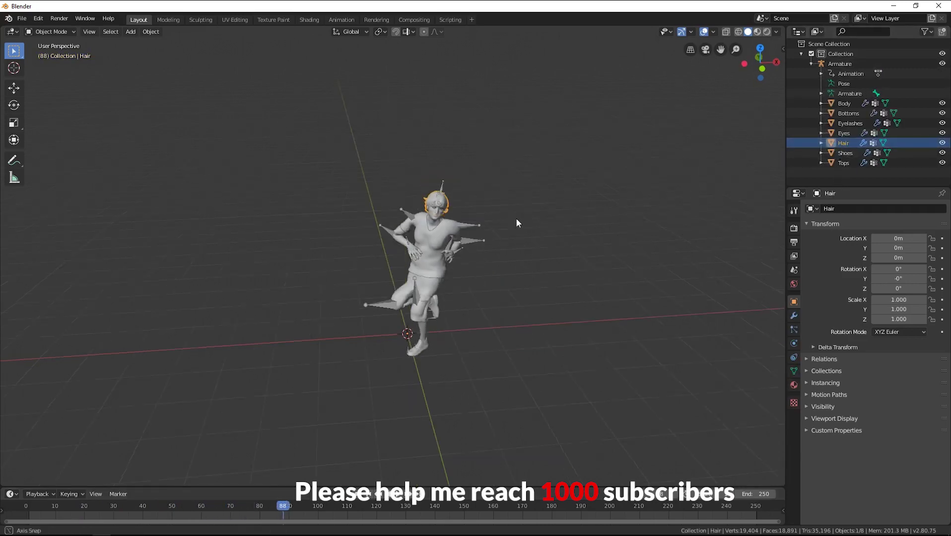
{"action": "left_click_drag", "start_coordinate": [516, 218], "coordinate": [529, 237]}
{"action": "scroll", "coordinate": [529, 237], "scroll_direction": "up", "scroll_amount": 3}
{"action": "key", "text": "Delete"}
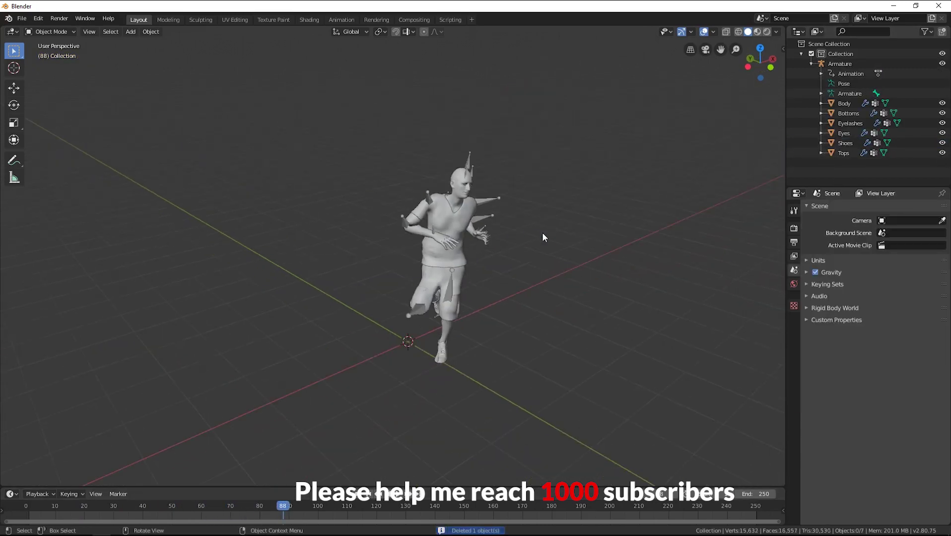
{"action": "scroll", "coordinate": [543, 232], "scroll_direction": "down", "scroll_amount": 3}
{"action": "scroll", "coordinate": [455, 228], "scroll_direction": "up", "scroll_amount": 3}
{"action": "scroll", "coordinate": [454, 228], "scroll_direction": "down", "scroll_amount": 5}
- Join the meshes from Body through Tops into a single Body mesh
{"action": "left_click", "coordinate": [844, 153]}
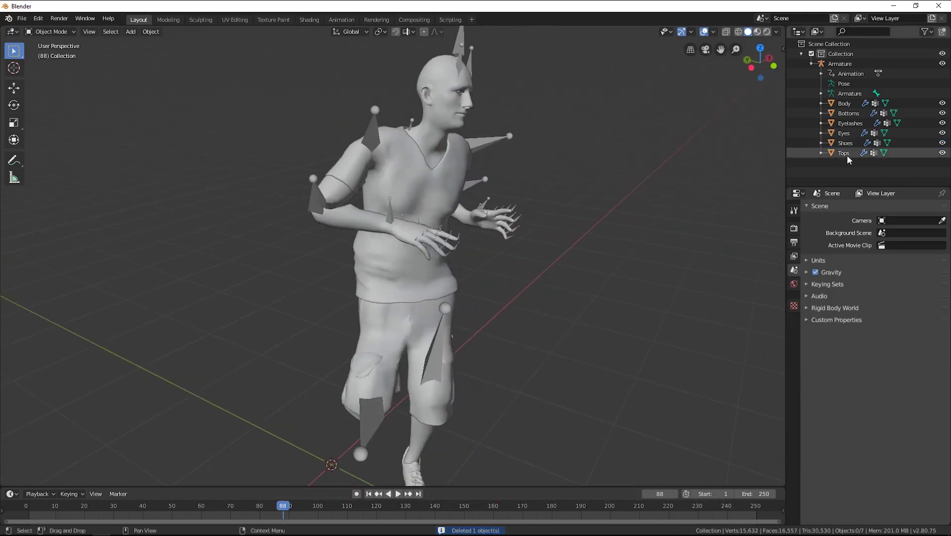
{"action": "left_click", "coordinate": [832, 104], "text": "shift"}
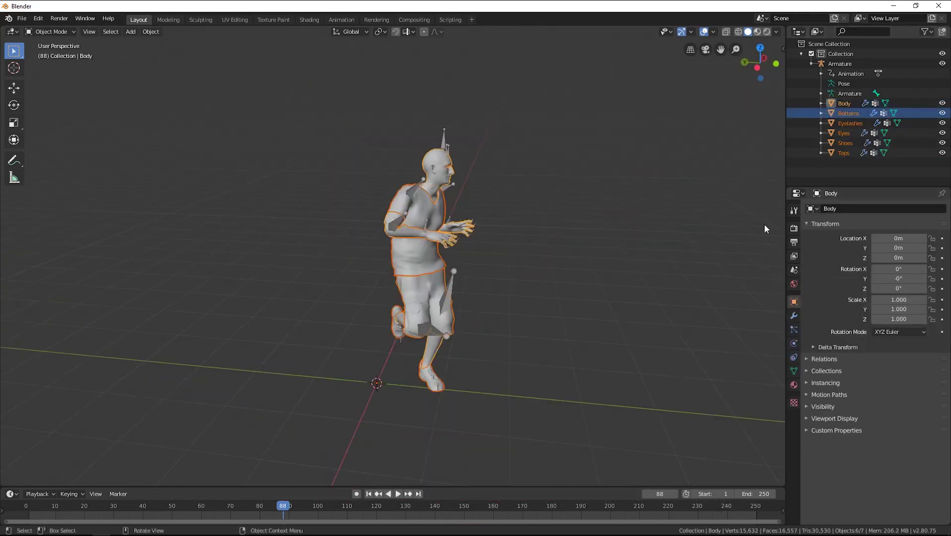
{"action": "key", "text": "ctrl+j"}
{"action": "left_click_drag", "start_coordinate": [449, 334], "coordinate": [472, 327]}
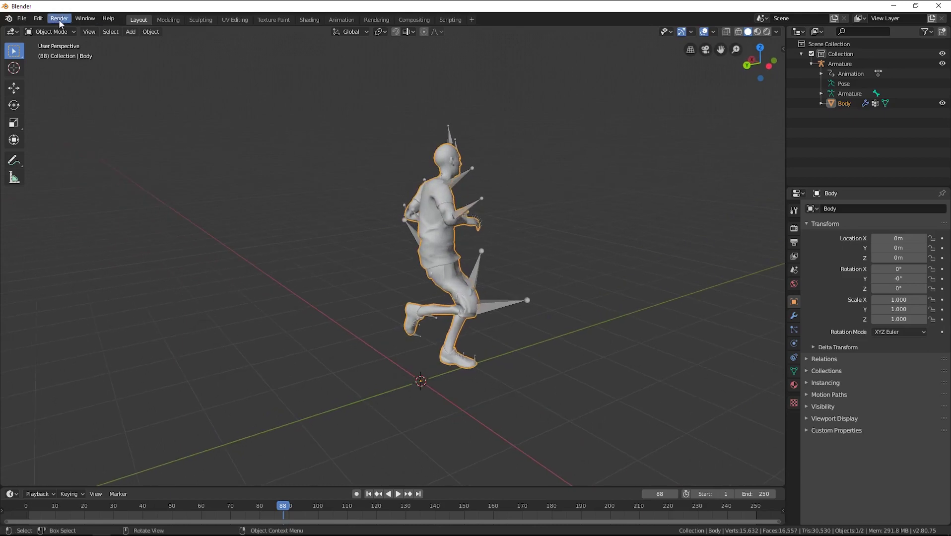
- Start a Wavefront OBJ export of the animated body and navigate to the Desktop
{"action": "left_click", "coordinate": [22, 18]}
{"action": "mouse_move", "coordinate": [40, 162]}
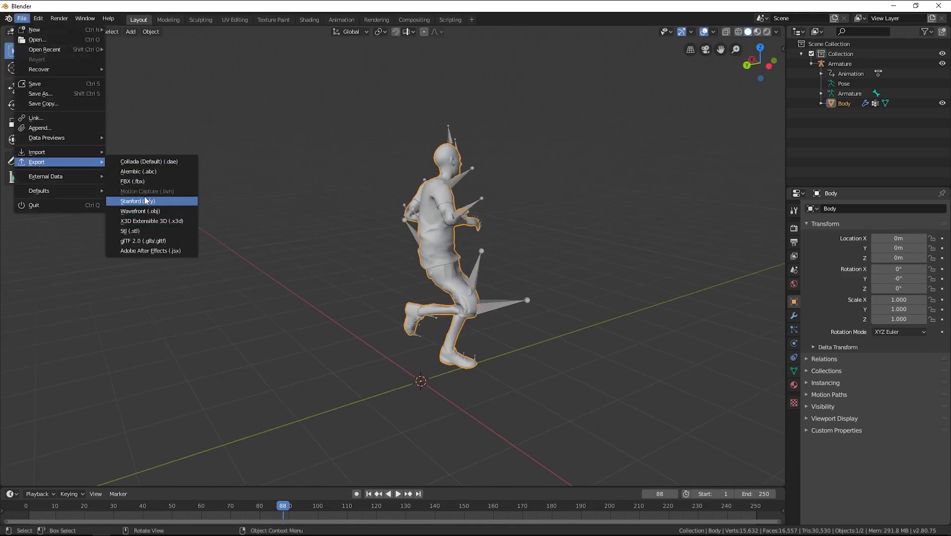
{"action": "left_click", "coordinate": [135, 212]}
{"action": "scroll", "coordinate": [71, 430], "scroll_direction": "down", "scroll_amount": 2}
{"action": "scroll", "coordinate": [74, 422], "scroll_direction": "up", "scroll_amount": 2}
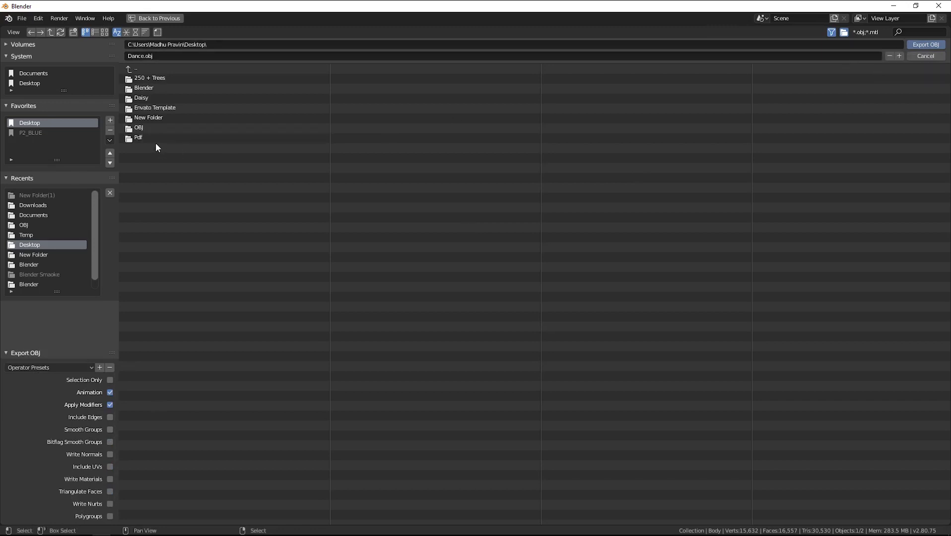
{"action": "double_click", "coordinate": [148, 119]}
{"action": "left_click", "coordinate": [79, 84]}
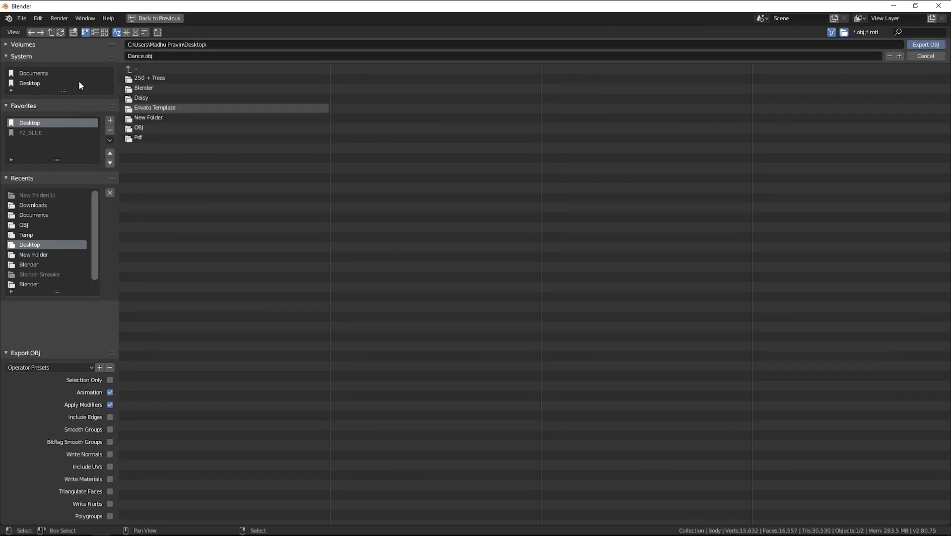
- Export the Dance.obj frames into a new Blend OBJ folder, then start a new composition
{"action": "left_click", "coordinate": [73, 33]}
{"action": "type", "text": "Blend OBJ"}
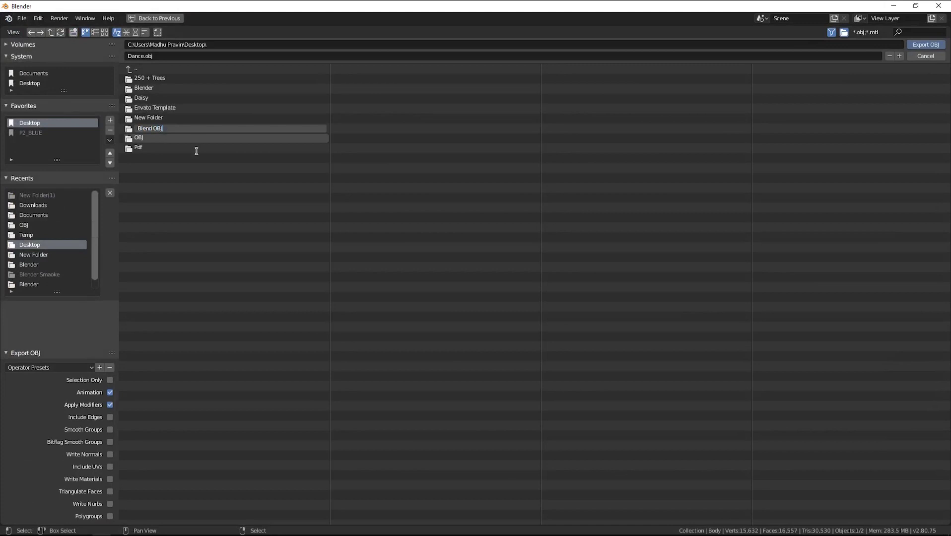
{"action": "key", "text": "Return"}
{"action": "double_click", "coordinate": [144, 88]}
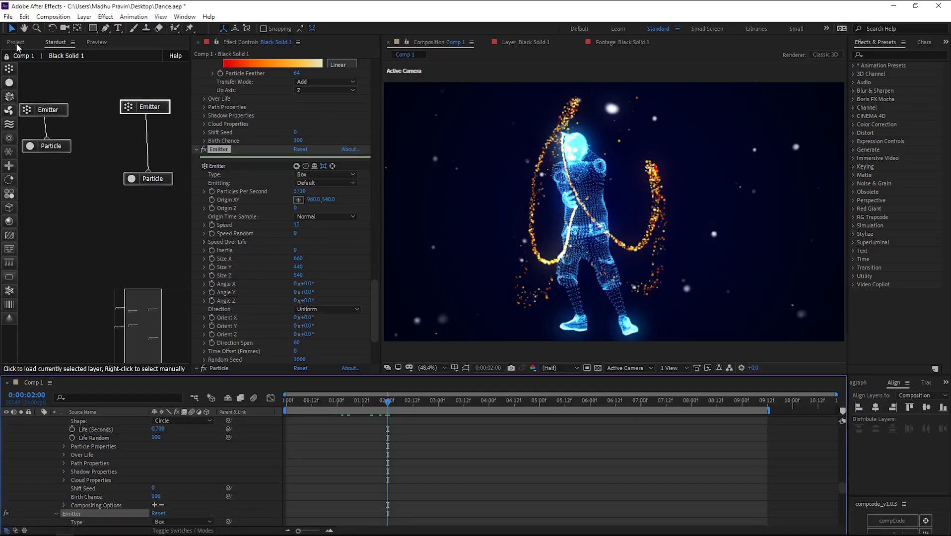
{"action": "left_click", "coordinate": [15, 41]}
{"action": "key", "text": "ctrl+n"}
{"action": "type", "text": "Tutorial"}
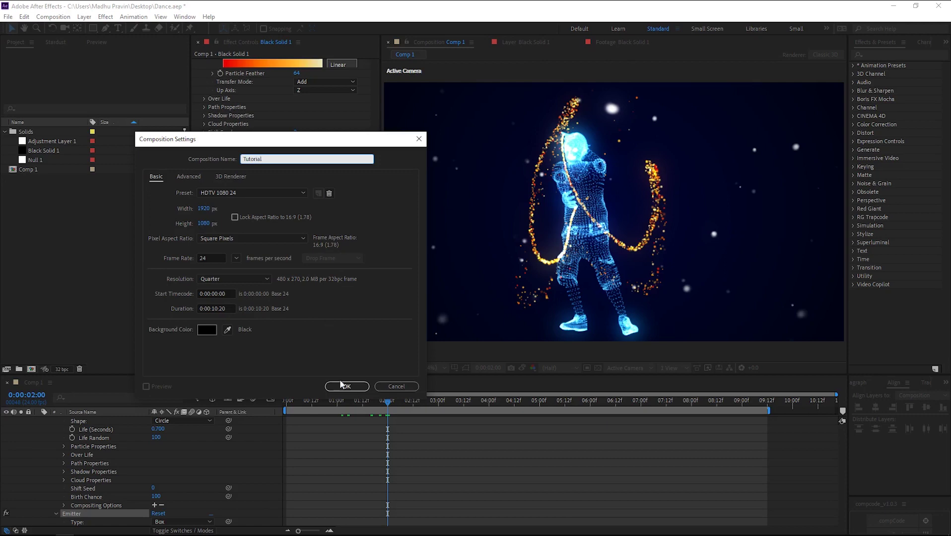
- Create the Tutorial composition and add a black solid layer
{"action": "left_click", "coordinate": [341, 386]}
{"action": "right_click", "coordinate": [79, 451]}
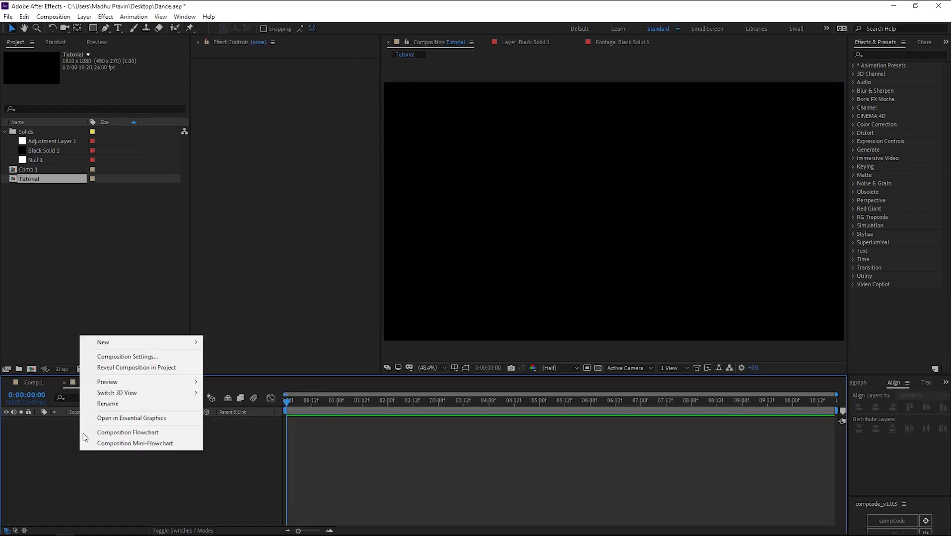
{"action": "mouse_move", "coordinate": [114, 341]}
{"action": "left_click", "coordinate": [234, 367]}
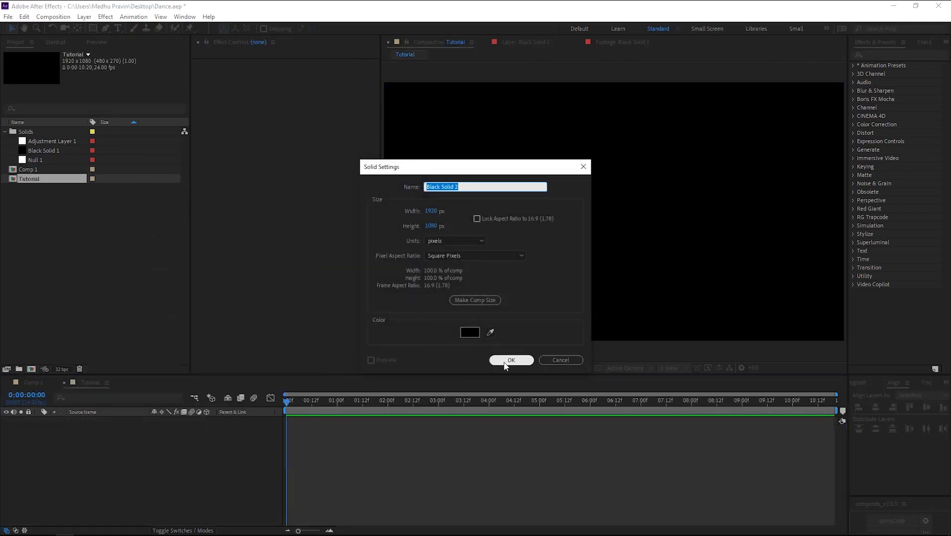
{"action": "left_click", "coordinate": [511, 360]}
- Apply Stardust to the solid and set the Emitter type to Object
{"action": "left_click", "coordinate": [872, 242]}
{"action": "left_click_drag", "start_coordinate": [877, 250], "coordinate": [572, 274]}
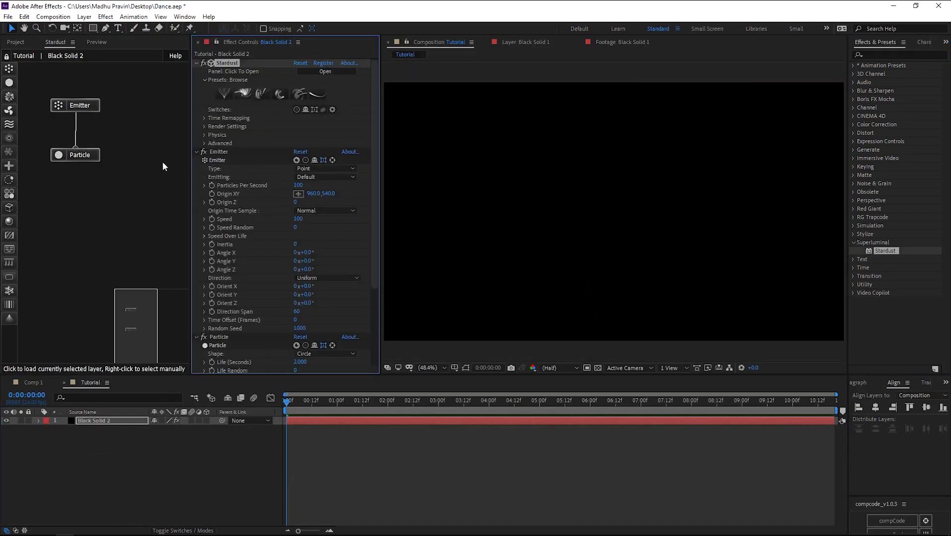
{"action": "left_click", "coordinate": [75, 104]}
{"action": "left_click", "coordinate": [325, 169]}
{"action": "left_click", "coordinate": [318, 275]}
{"action": "scroll", "coordinate": [252, 299], "scroll_direction": "down", "scroll_amount": 3}
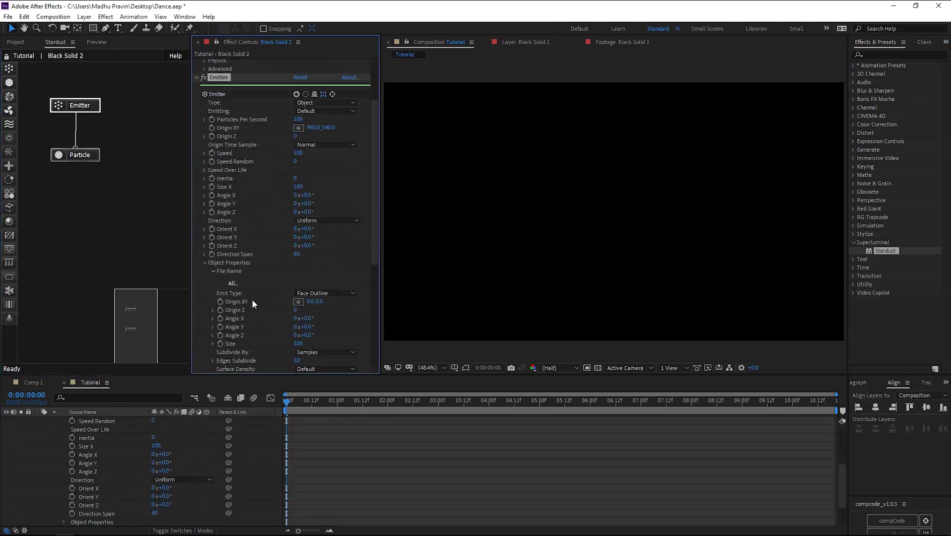
- Load Dance_000001.obj from the Blend OBJ folder as the emitter's OBJ sequence
{"action": "left_click", "coordinate": [233, 283]}
{"action": "left_click", "coordinate": [612, 268]}
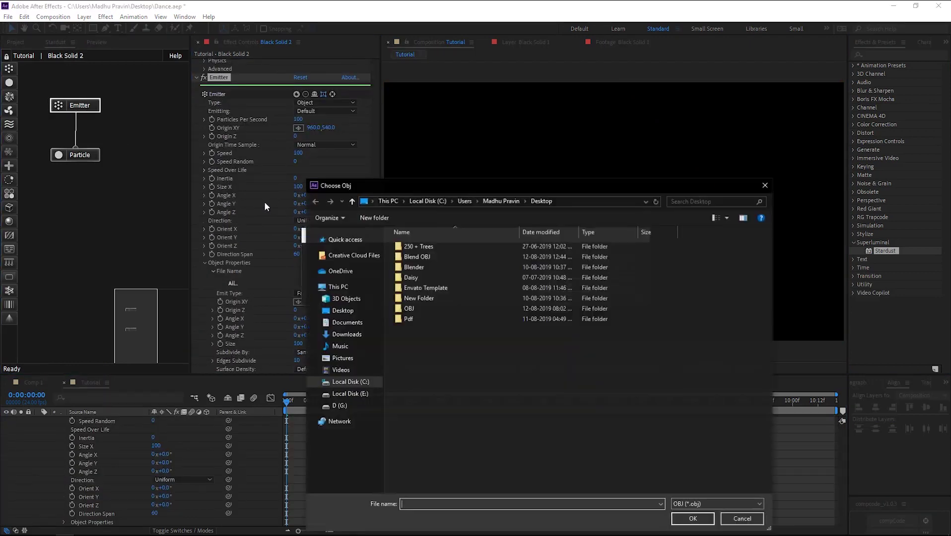
{"action": "double_click", "coordinate": [429, 256]}
{"action": "left_click", "coordinate": [429, 256]}
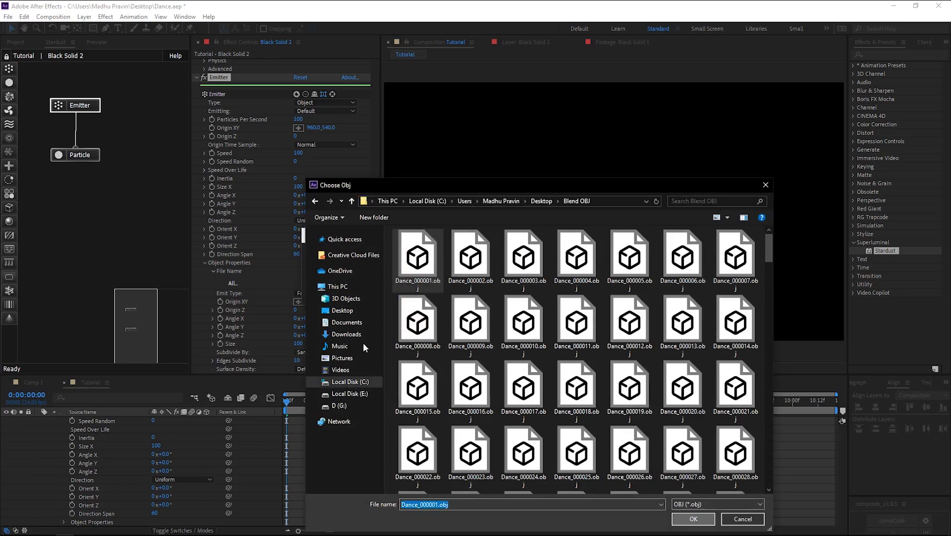
{"action": "left_click", "coordinate": [693, 517]}
{"action": "left_click", "coordinate": [560, 286]}
- Set the emitter Speed to 0
{"action": "scroll", "coordinate": [239, 251], "scroll_direction": "down", "scroll_amount": 2}
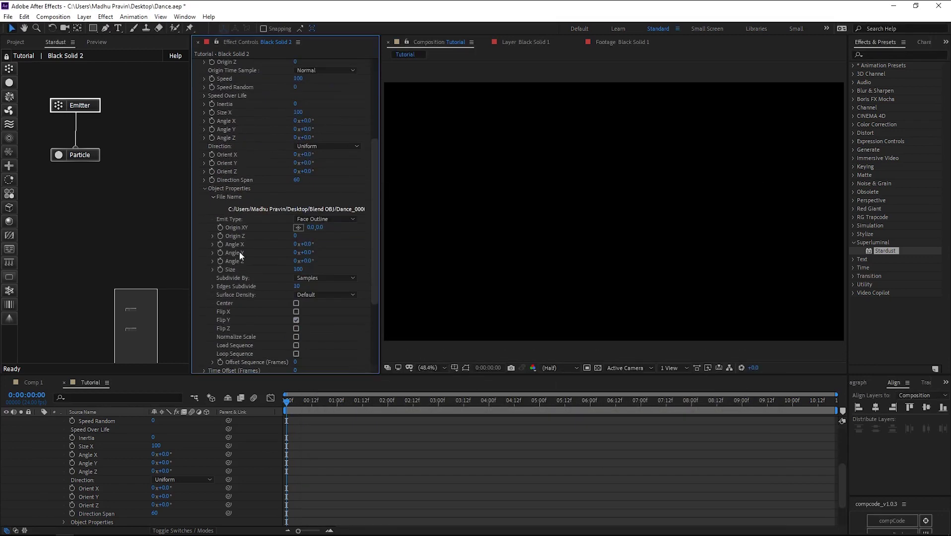
{"action": "scroll", "coordinate": [247, 247], "scroll_direction": "down", "scroll_amount": 1}
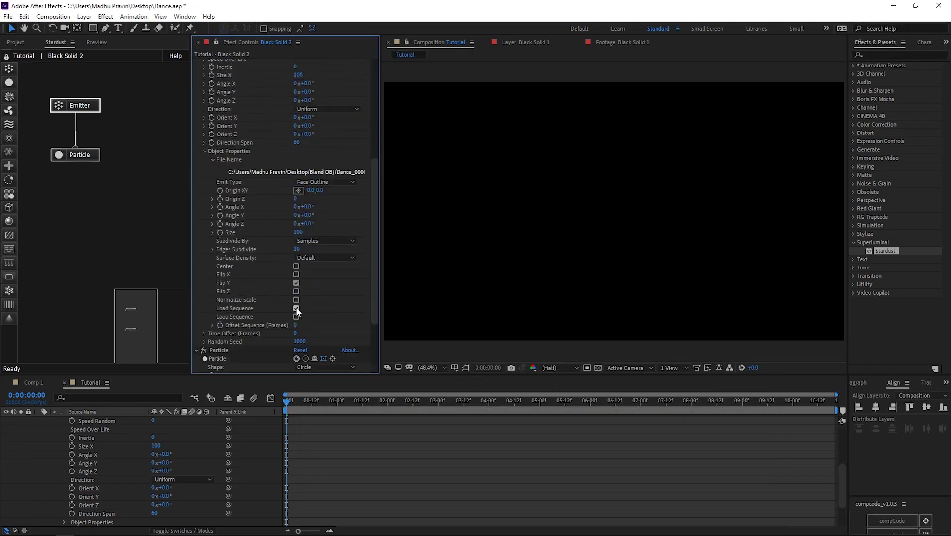
{"action": "left_click_drag", "start_coordinate": [293, 402], "coordinate": [300, 400]}
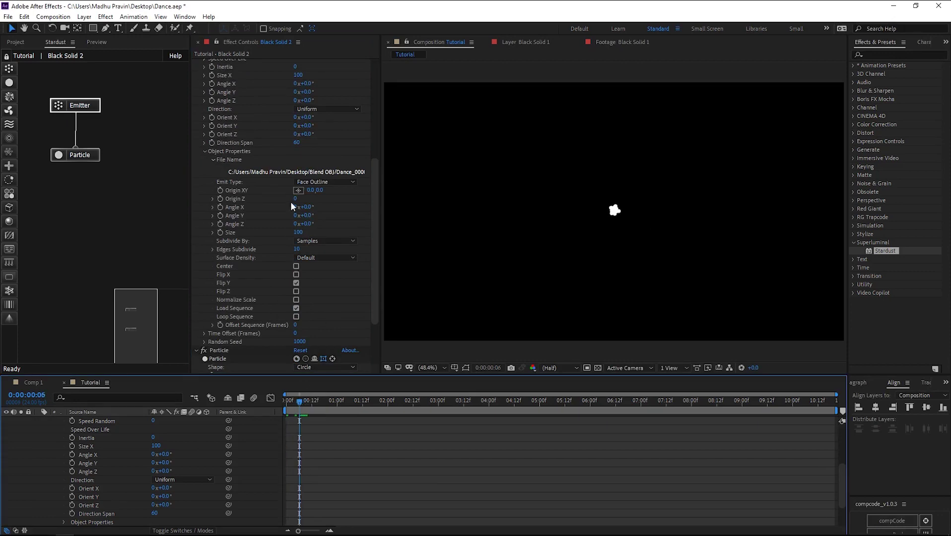
{"action": "scroll", "coordinate": [270, 217], "scroll_direction": "up", "scroll_amount": 3}
{"action": "scroll", "coordinate": [273, 217], "scroll_direction": "up", "scroll_amount": 3}
{"action": "left_click", "coordinate": [325, 181]}
{"action": "left_click", "coordinate": [298, 190]}
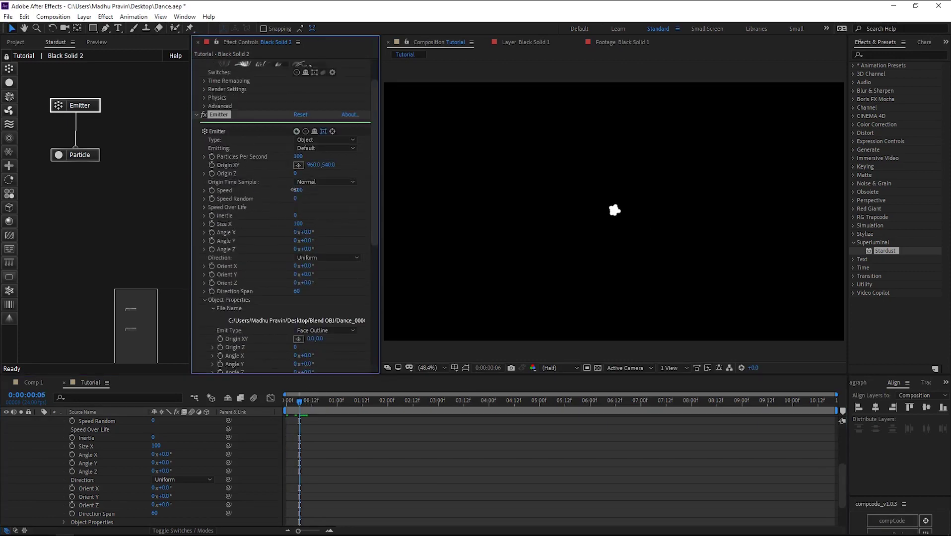
{"action": "type", "text": "0"}
{"action": "key", "text": "Return"}
- Set Emit Type to Face and Emitting to Once, then view frame 14
{"action": "scroll", "coordinate": [270, 257], "scroll_direction": "down", "scroll_amount": 3}
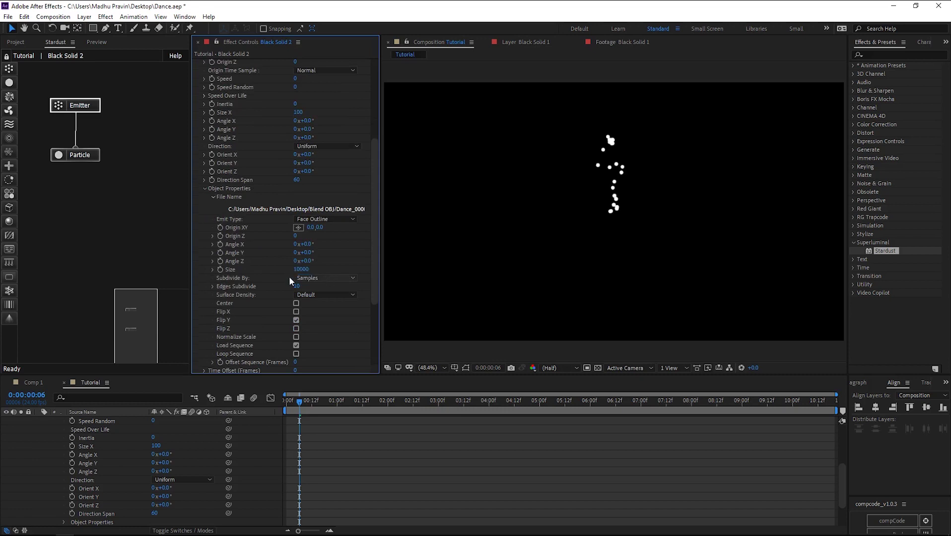
{"action": "scroll", "coordinate": [259, 277], "scroll_direction": "down", "scroll_amount": 2}
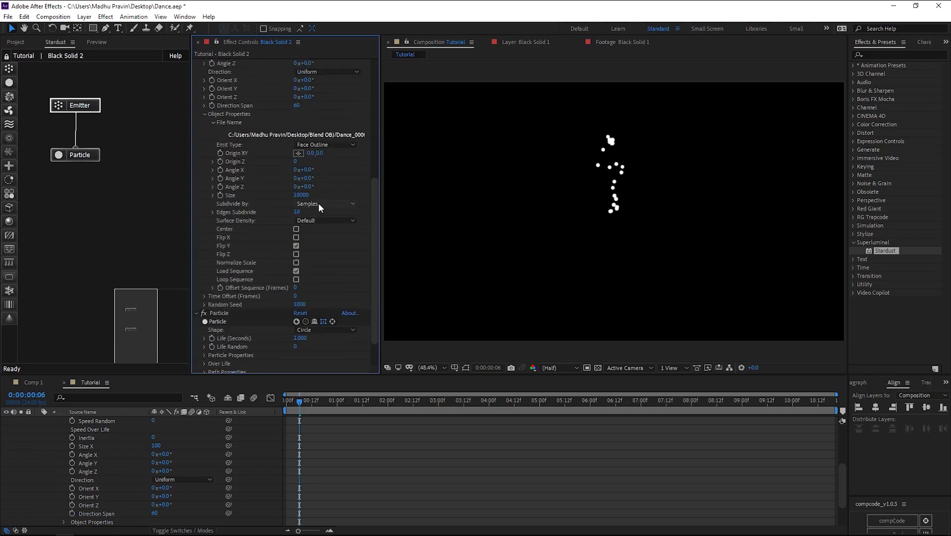
{"action": "left_click", "coordinate": [325, 145]}
{"action": "left_click", "coordinate": [324, 184]}
{"action": "scroll", "coordinate": [323, 189], "scroll_direction": "up", "scroll_amount": 6}
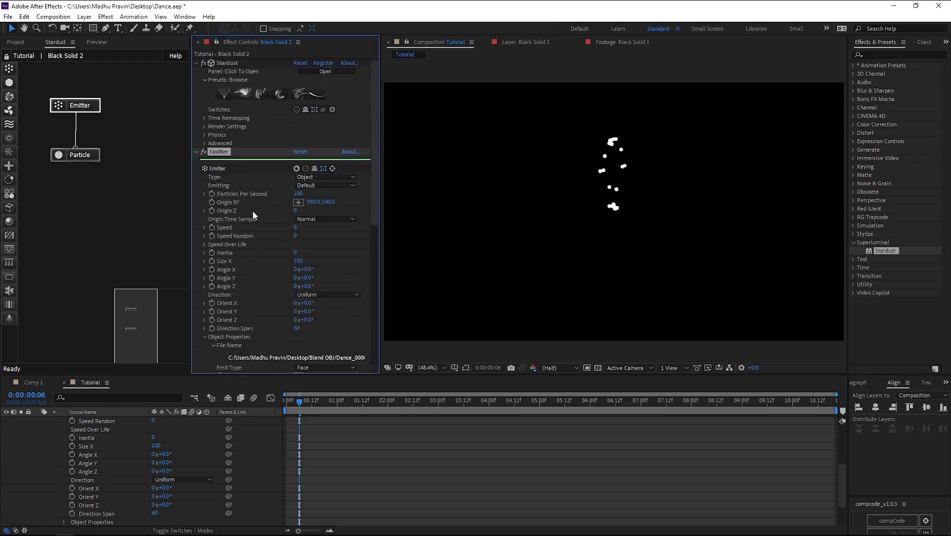
{"action": "left_click", "coordinate": [325, 185]}
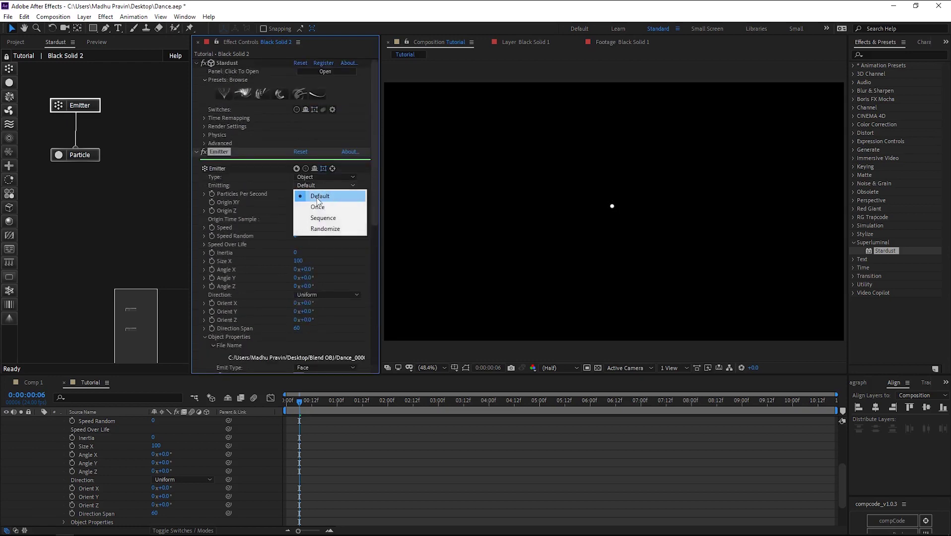
{"action": "left_click", "coordinate": [313, 202]}
{"action": "left_click", "coordinate": [316, 401]}
- Set the particle Size to 1 and check a later frame
{"action": "scroll", "coordinate": [258, 271], "scroll_direction": "down", "scroll_amount": 2}
{"action": "scroll", "coordinate": [259, 270], "scroll_direction": "down", "scroll_amount": 2}
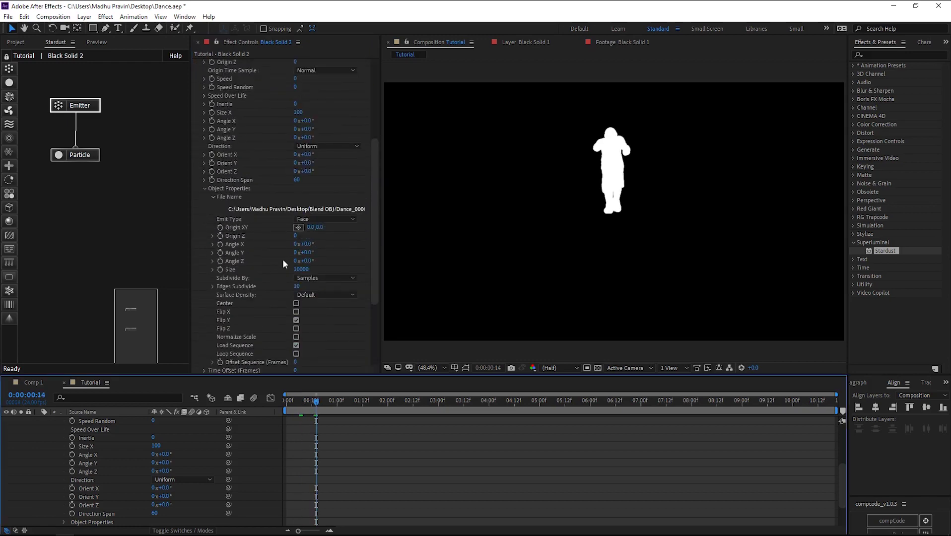
{"action": "scroll", "coordinate": [282, 258], "scroll_direction": "down", "scroll_amount": 3}
{"action": "left_click", "coordinate": [206, 316]}
{"action": "left_click", "coordinate": [301, 276]}
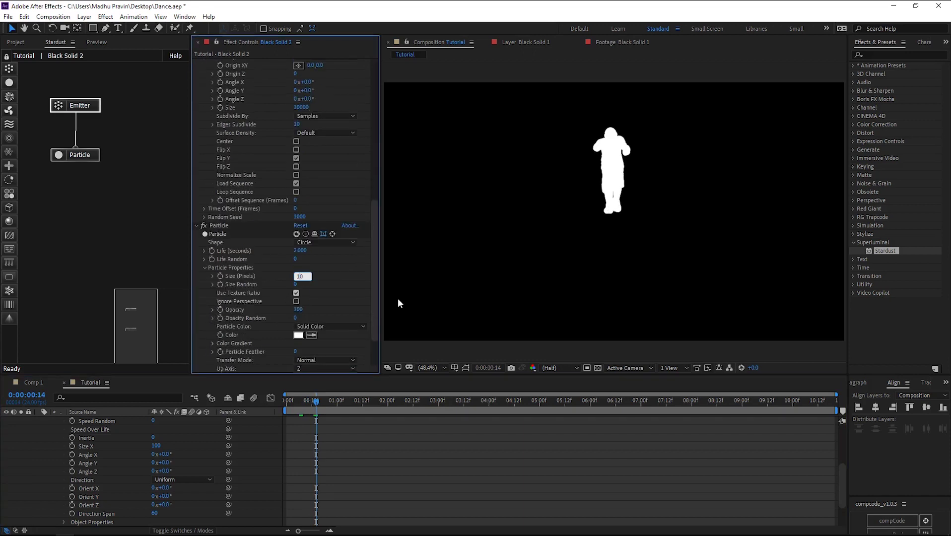
{"action": "type", "text": "1"}
{"action": "key", "text": "Return"}
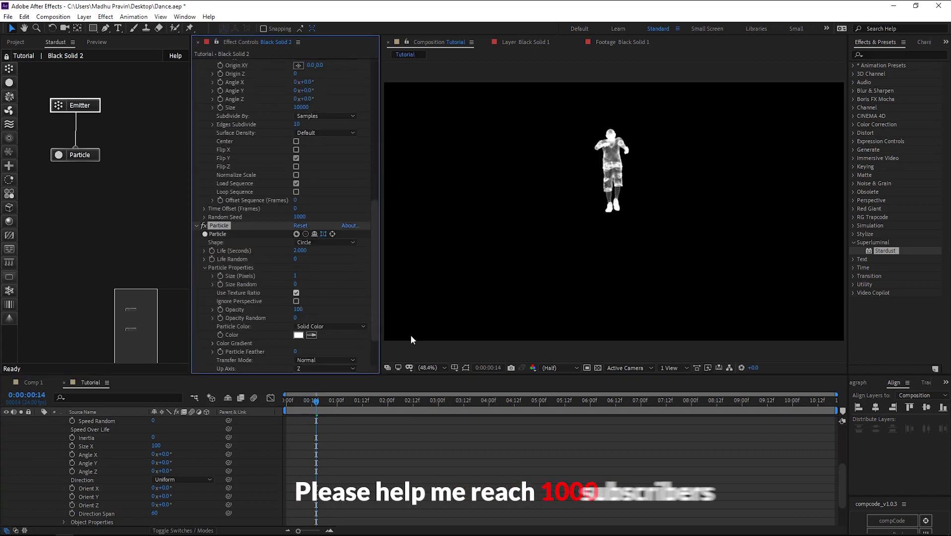
{"action": "left_click", "coordinate": [327, 397]}
- Make the particles bright blue with Add transfer mode
{"action": "left_click", "coordinate": [298, 336]}
{"action": "left_click", "coordinate": [204, 255]}
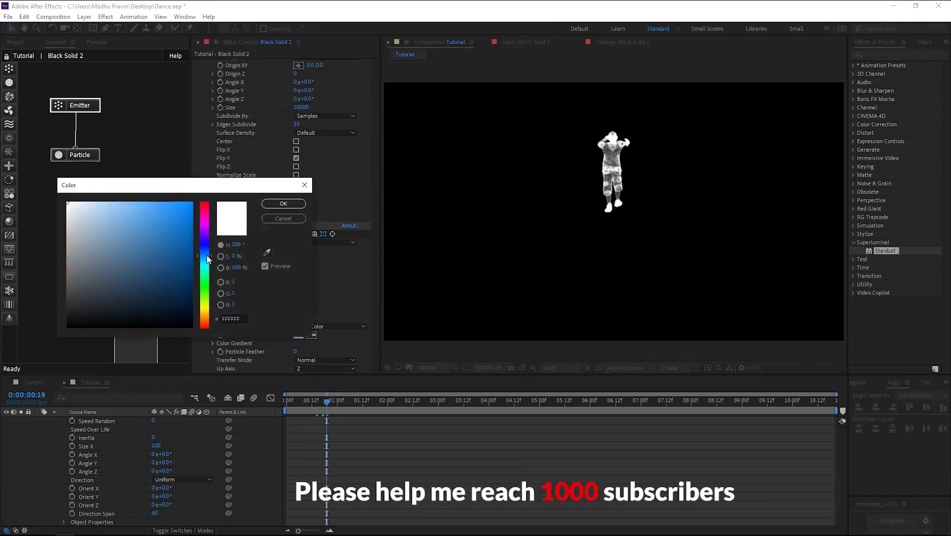
{"action": "left_click", "coordinate": [167, 198]}
{"action": "key", "text": "Return"}
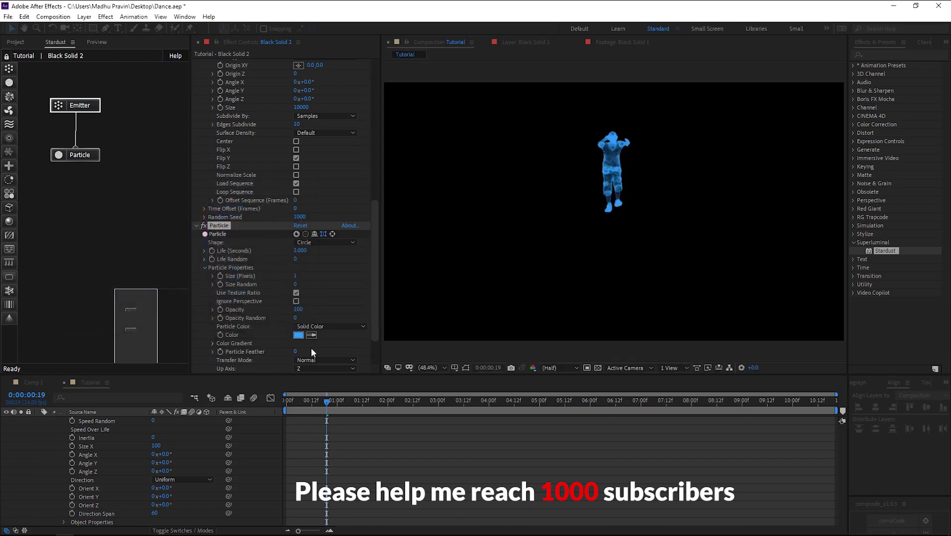
{"action": "left_click", "coordinate": [325, 360]}
{"action": "left_click", "coordinate": [320, 382]}
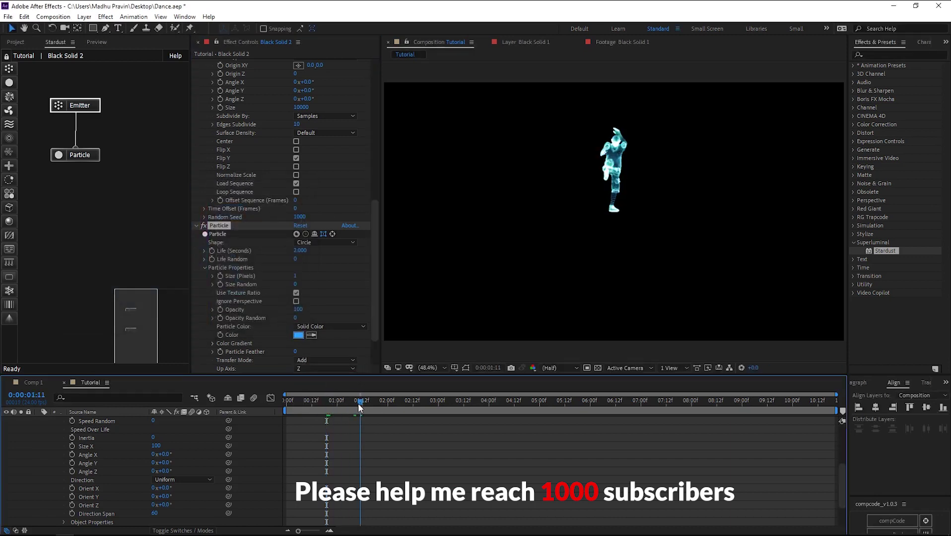
- Preview the dancer from the start, then set particle Life to 10
{"action": "key", "text": "Home"}
{"action": "key", "text": "space"}
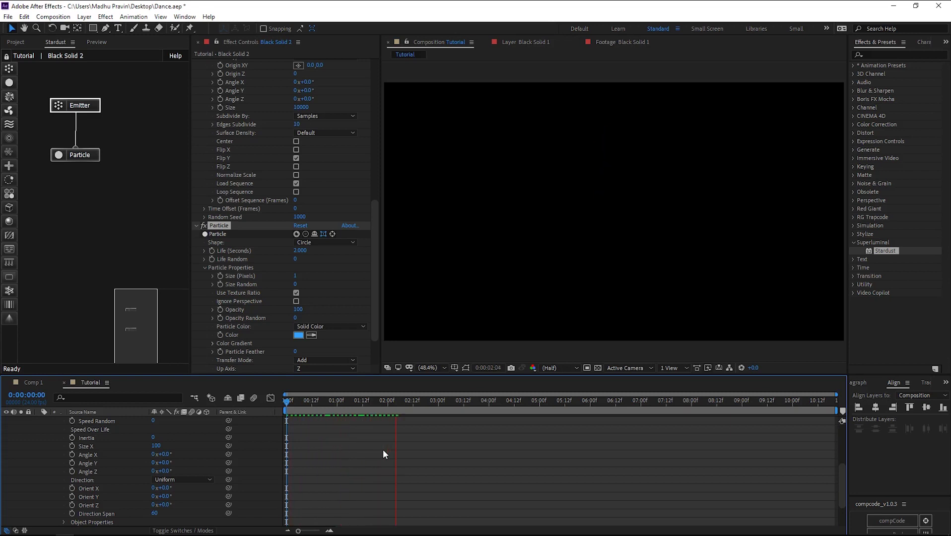
{"action": "left_click", "coordinate": [386, 401]}
{"action": "left_click", "coordinate": [297, 251]}
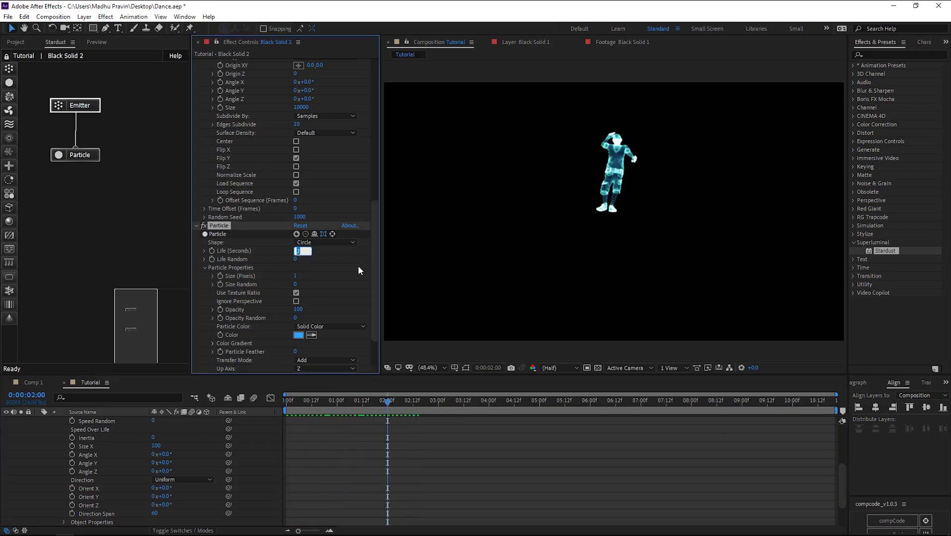
{"action": "type", "text": "10"}
{"action": "key", "text": "Return"}
- End the work area at 9 seconds, trim the comp to it, and preview
{"action": "left_click", "coordinate": [741, 401]}
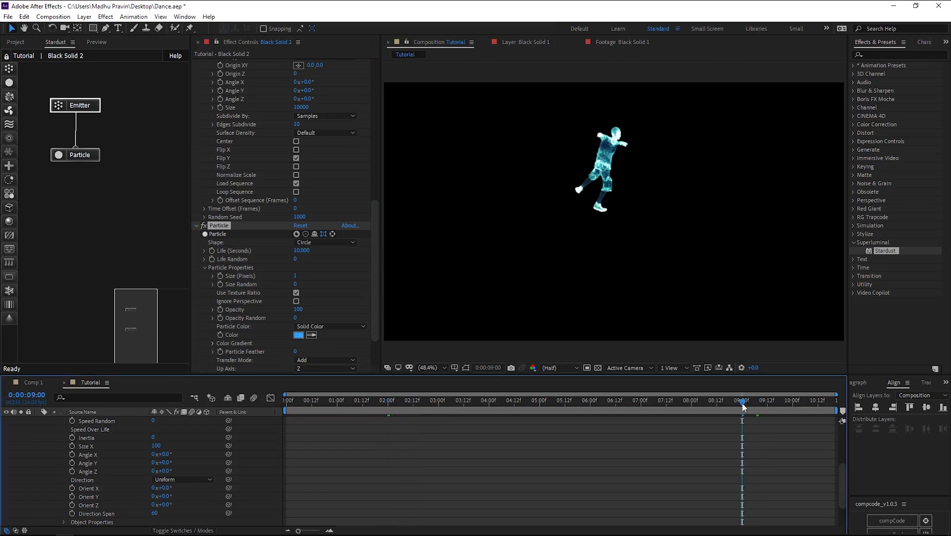
{"action": "key", "text": "n"}
{"action": "right_click", "coordinate": [708, 410]}
{"action": "left_click", "coordinate": [744, 429]}
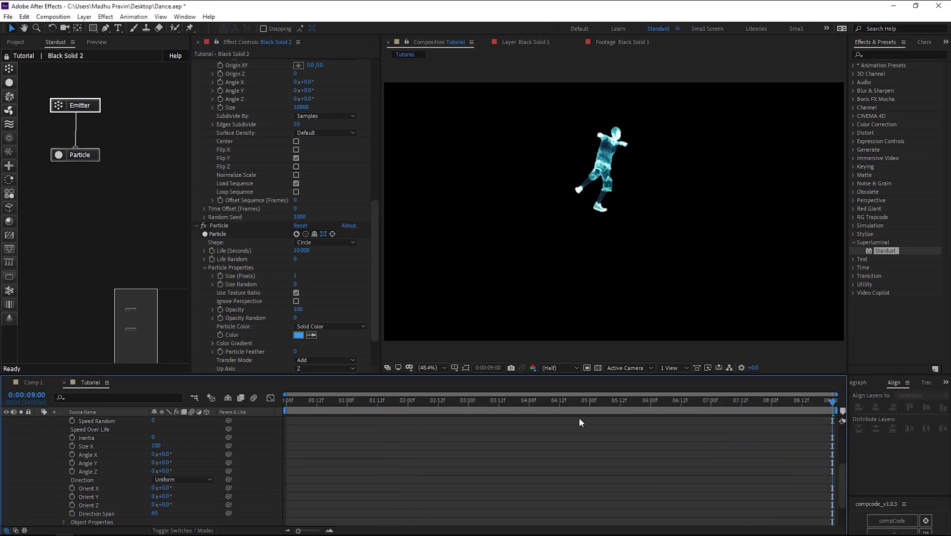
{"action": "key", "text": "Home"}
{"action": "key", "text": "space"}
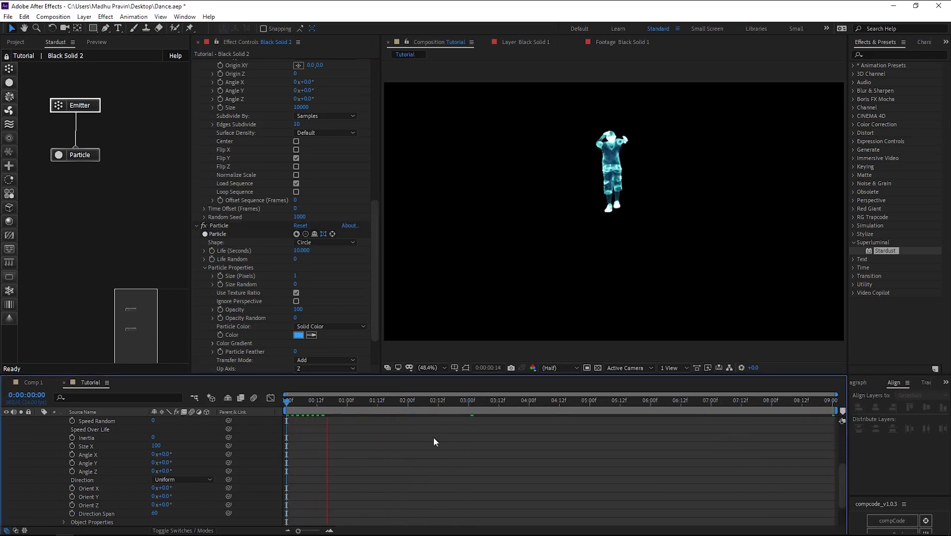
- Back in Blender, add a Point light to the scene
{"action": "mouse_move", "coordinate": [50, 529]}
{"action": "left_click", "coordinate": [103, 530]}
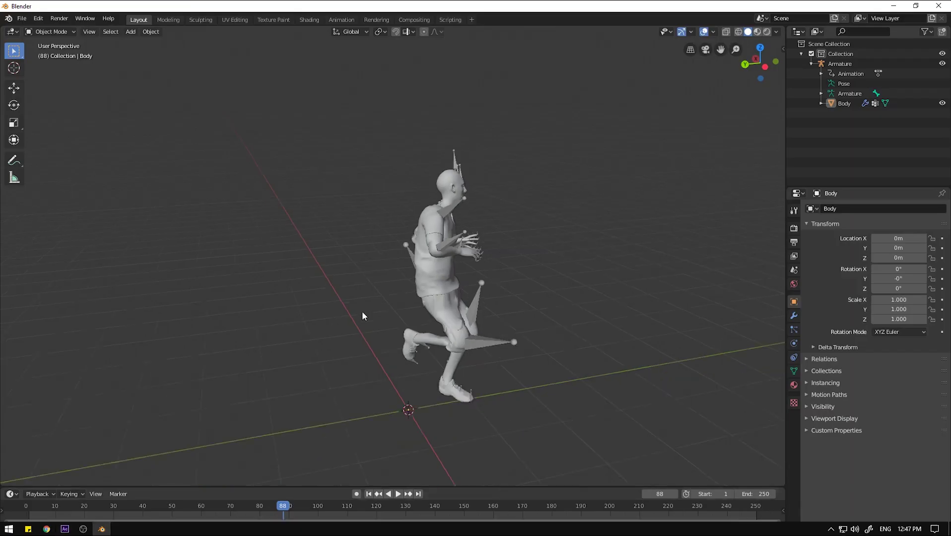
{"action": "key", "text": "shift+a"}
{"action": "mouse_move", "coordinate": [353, 446]}
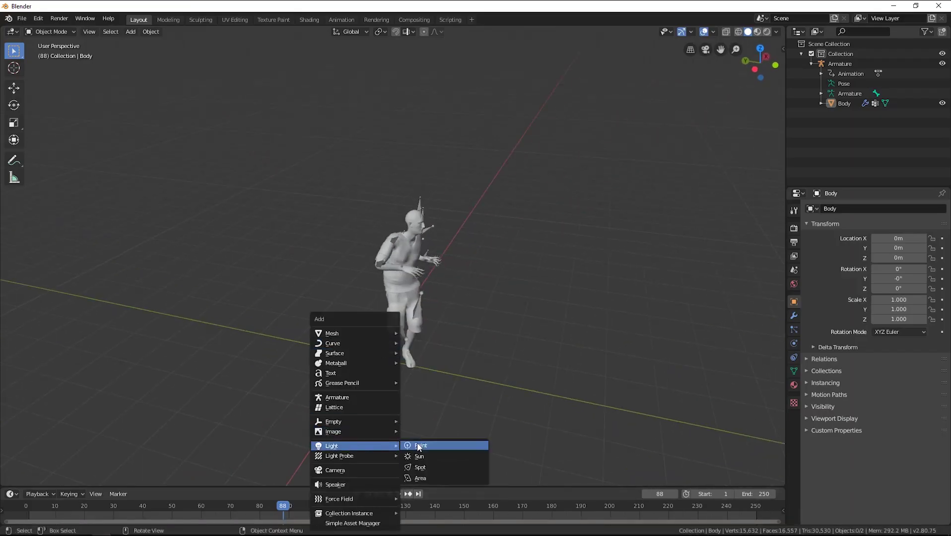
{"action": "left_click", "coordinate": [417, 447]}
- Give the Point light a Child Of constraint targeting the Armature bone mixamorig:LeftHandIndex4
{"action": "left_click", "coordinate": [830, 117]}
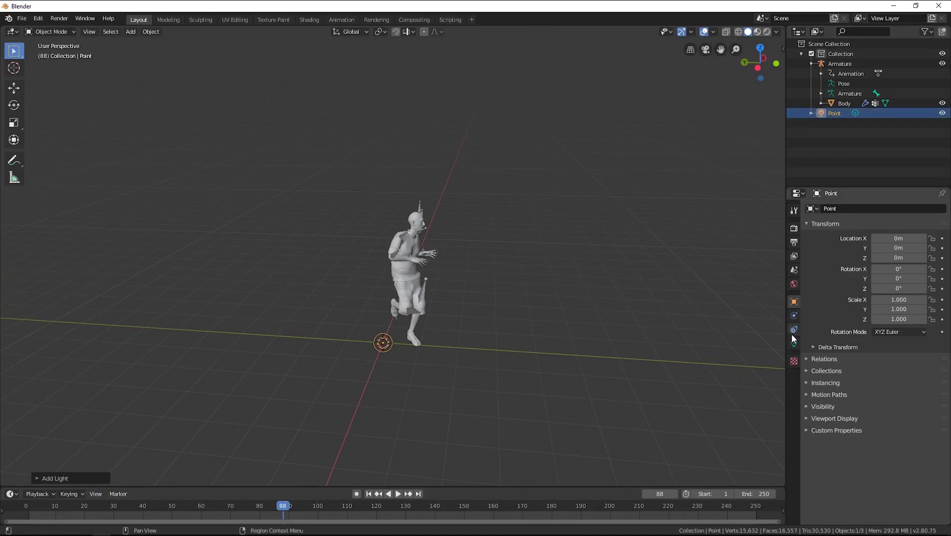
{"action": "left_click", "coordinate": [793, 330]}
{"action": "left_click", "coordinate": [859, 208]}
{"action": "left_click", "coordinate": [895, 254]}
{"action": "left_click", "coordinate": [888, 242]}
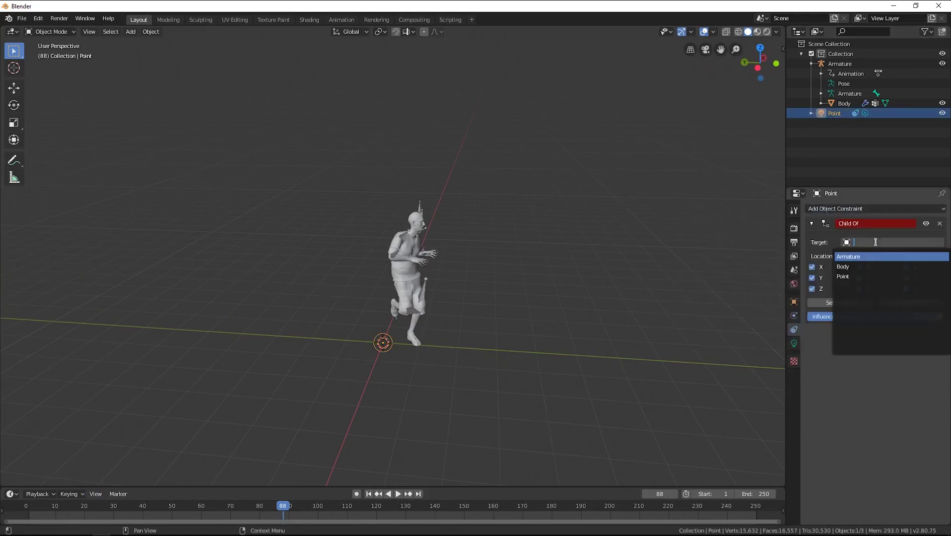
{"action": "left_click", "coordinate": [871, 254]}
{"action": "left_click", "coordinate": [871, 254]}
{"action": "left_click", "coordinate": [889, 359]}
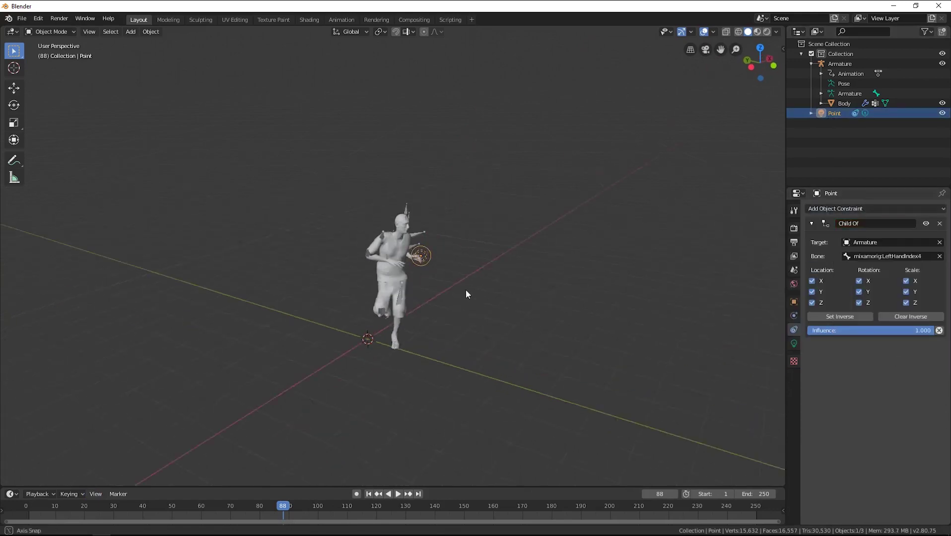
- Play and scrub the animation to check the light follows the hand, then duplicate it
{"action": "mouse_move", "coordinate": [451, 289]}
{"action": "left_mouse_down"}
{"action": "mouse_move", "coordinate": [295, 515]}
{"action": "mouse_move", "coordinate": [305, 460]}
{"action": "left_mouse_up"}
{"action": "key", "text": "space"}
{"action": "mouse_move", "coordinate": [151, 491]}
{"action": "left_mouse_down"}
{"action": "mouse_move", "coordinate": [62, 496]}
{"action": "mouse_move", "coordinate": [122, 496]}
{"action": "left_mouse_up"}
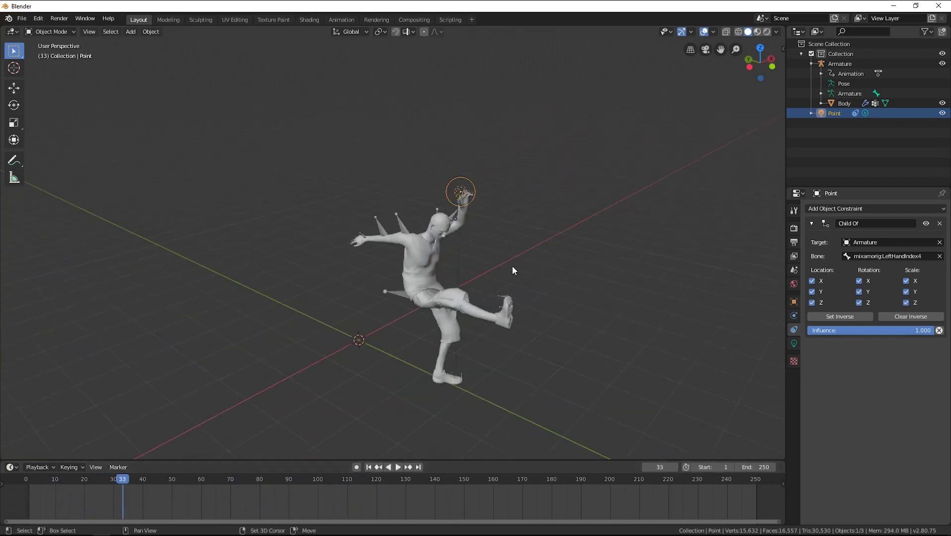
{"action": "key", "text": "shift+d"}
{"action": "key", "text": "Escape"}
- Make the light copy Point.001 follow the RightHandIndex4 fingertip bone, then scrub to check
{"action": "left_click", "coordinate": [881, 256]}
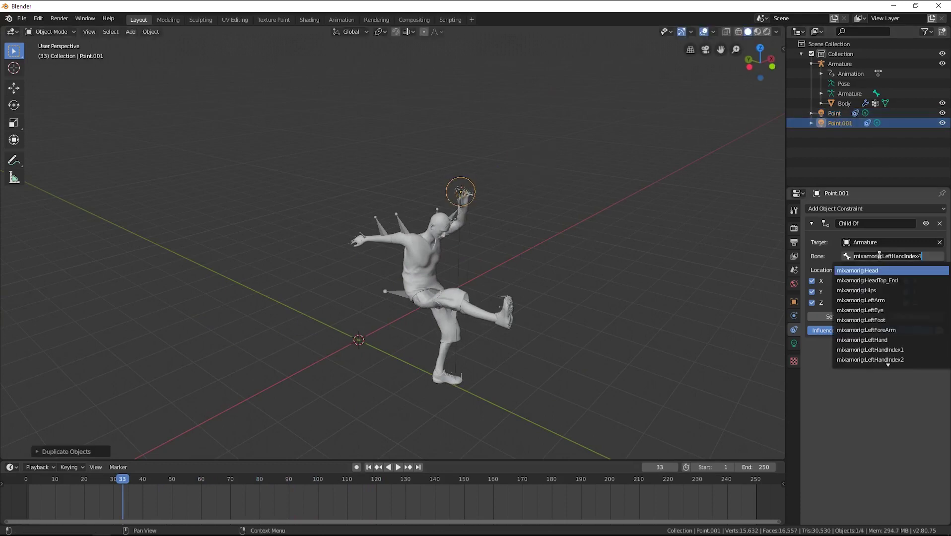
{"action": "scroll", "coordinate": [878, 322], "scroll_direction": "down", "scroll_amount": 15}
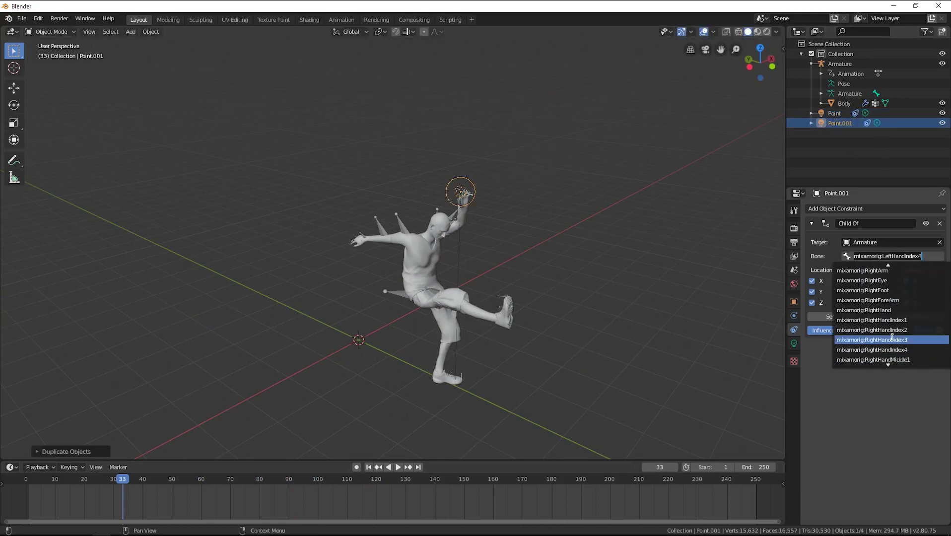
{"action": "left_click", "coordinate": [866, 340]}
{"action": "left_click_drag", "start_coordinate": [127, 478], "coordinate": [286, 499]}
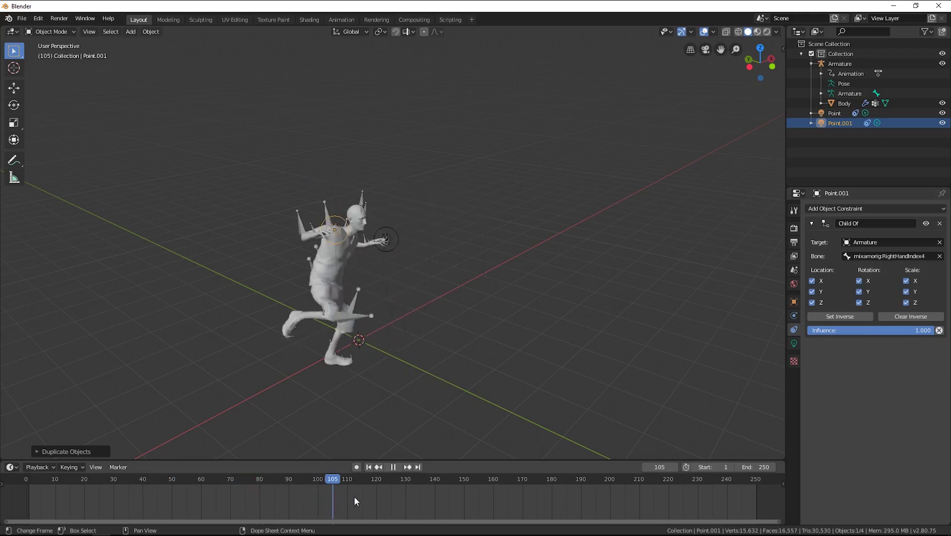
- Bake both point lights' motion to keyframes over frames 1–250 with constraints cleared
{"action": "left_click", "coordinate": [834, 113], "text": "ctrl"}
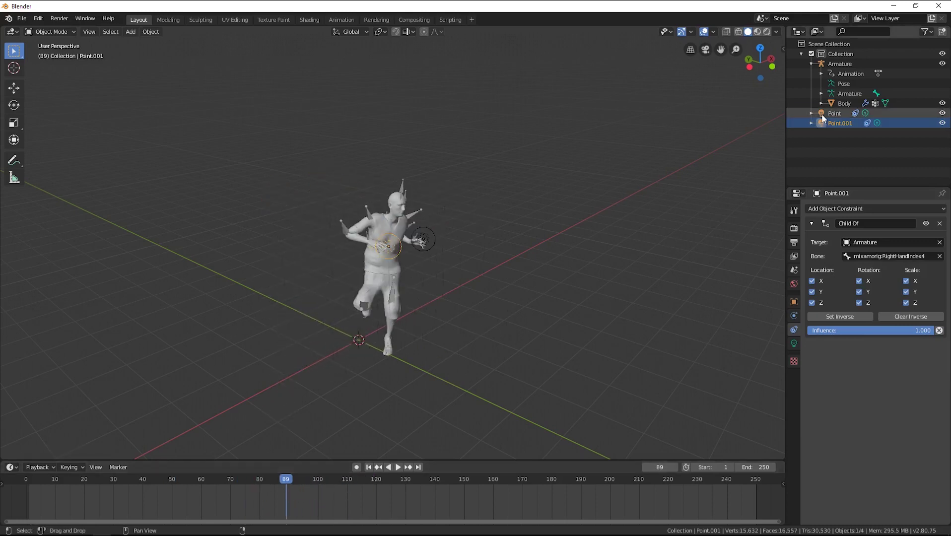
{"action": "left_click", "coordinate": [151, 31]}
{"action": "mouse_move", "coordinate": [209, 253]}
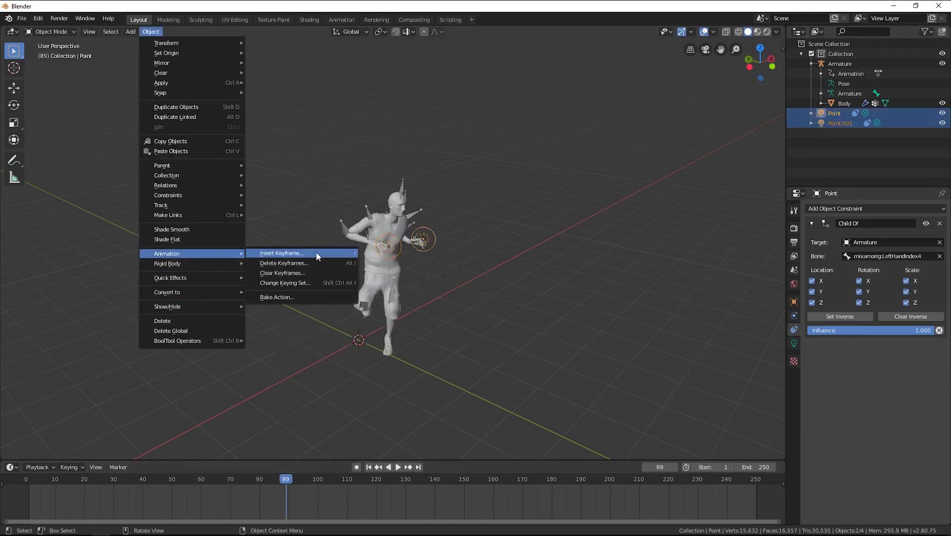
{"action": "left_click", "coordinate": [277, 299]}
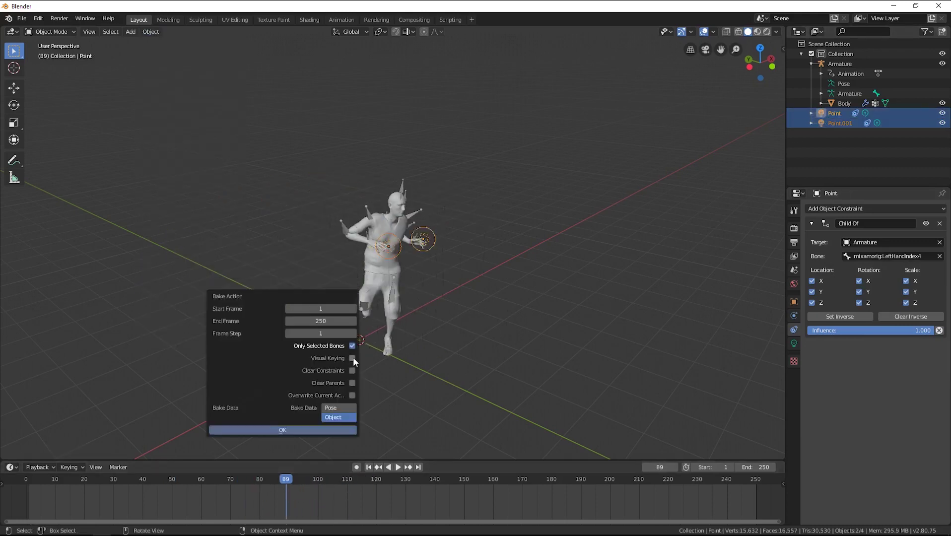
{"action": "left_click", "coordinate": [275, 432]}
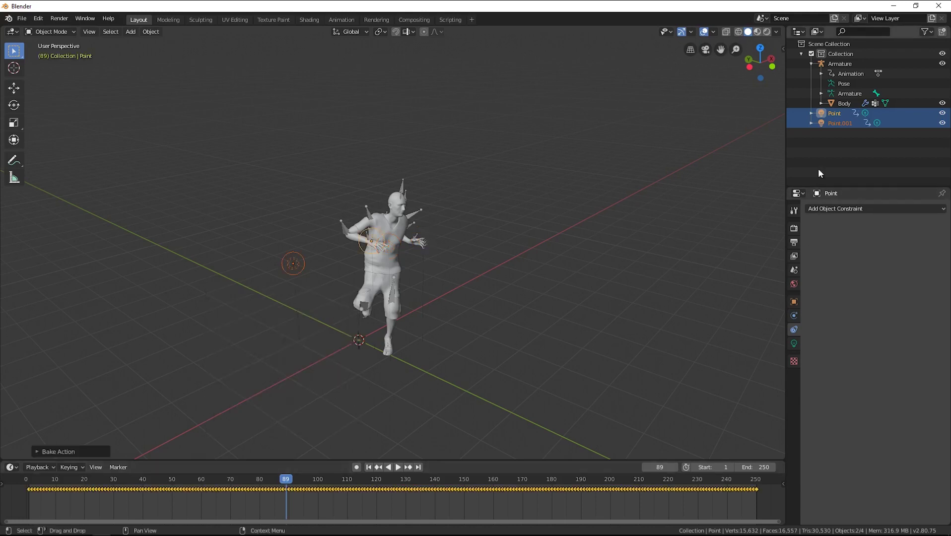
{"action": "left_click", "coordinate": [46, 24]}
- Enable the Export: Adobe After Effects add-on in Blender's preferences
{"action": "mouse_move", "coordinate": [21, 19]}
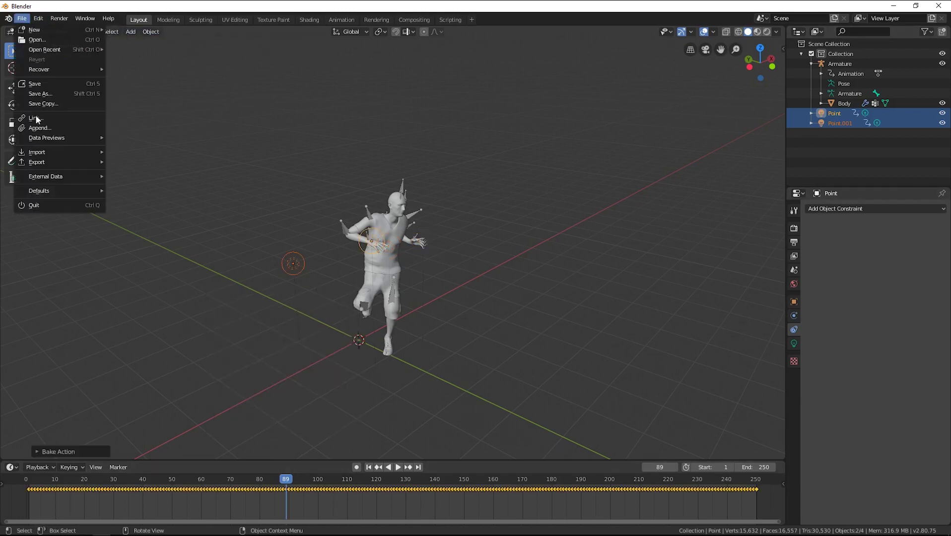
{"action": "mouse_move", "coordinate": [74, 162]}
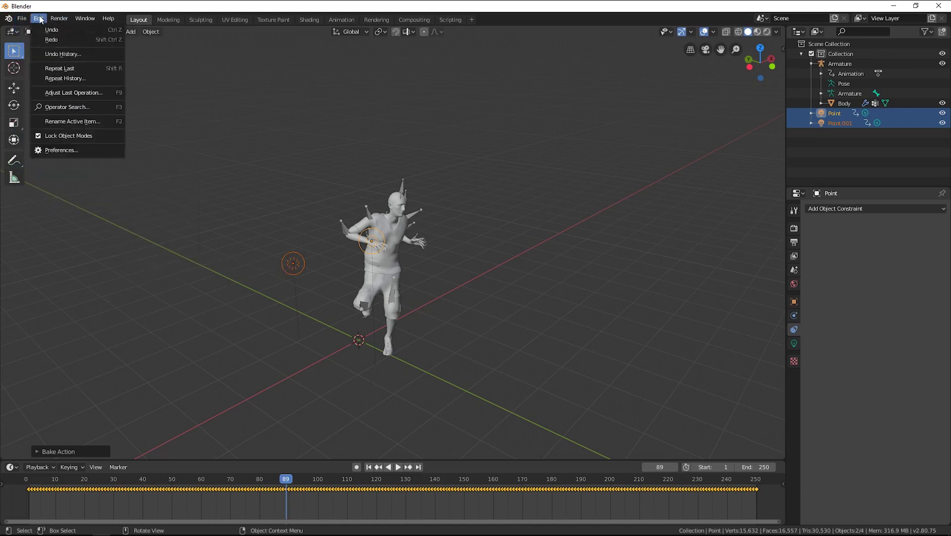
{"action": "left_click", "coordinate": [58, 150]}
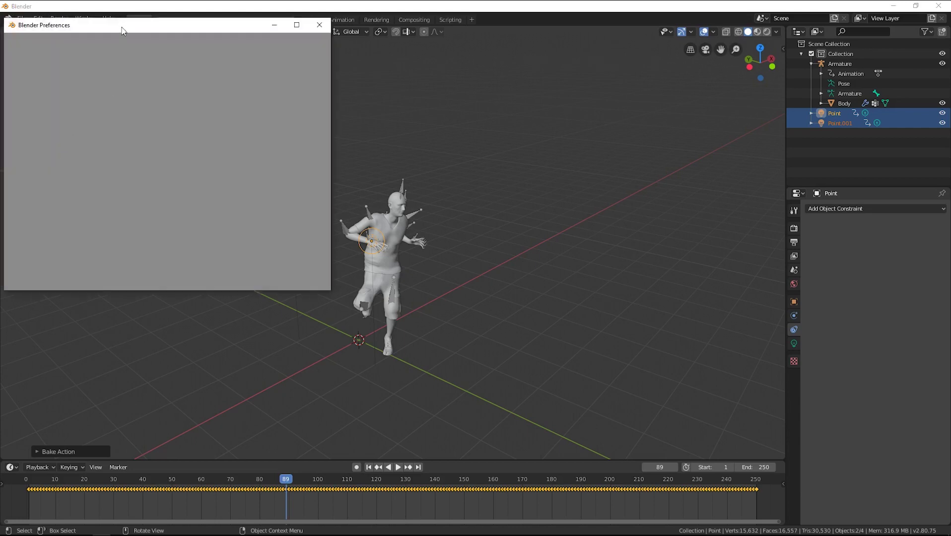
{"action": "type", "text": "afte"}
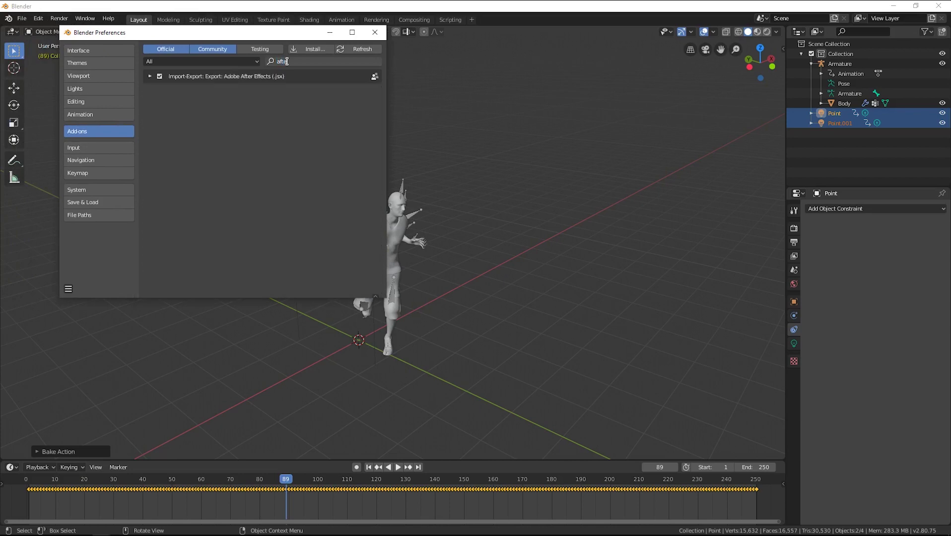
{"action": "key", "text": "Return"}
{"action": "left_click", "coordinate": [375, 33]}
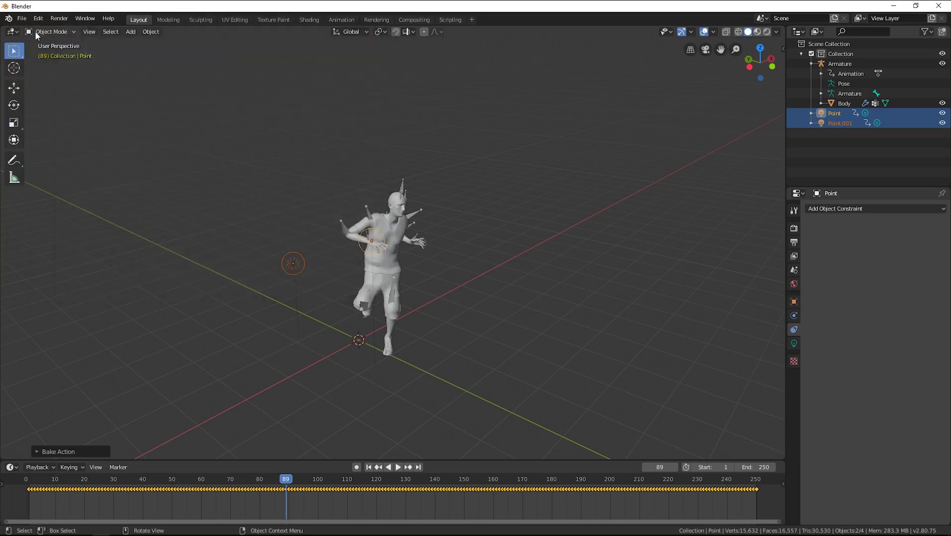
- Export the baked lights as the After Effects script Light.jsx on the Desktop
{"action": "left_click", "coordinate": [20, 19]}
{"action": "mouse_move", "coordinate": [59, 164]}
{"action": "left_click", "coordinate": [154, 251]}
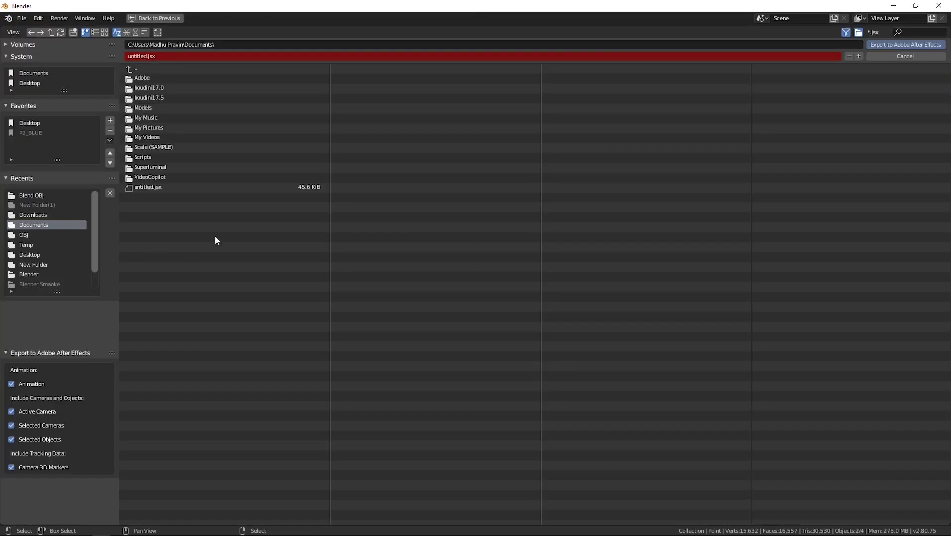
{"action": "left_click", "coordinate": [29, 256]}
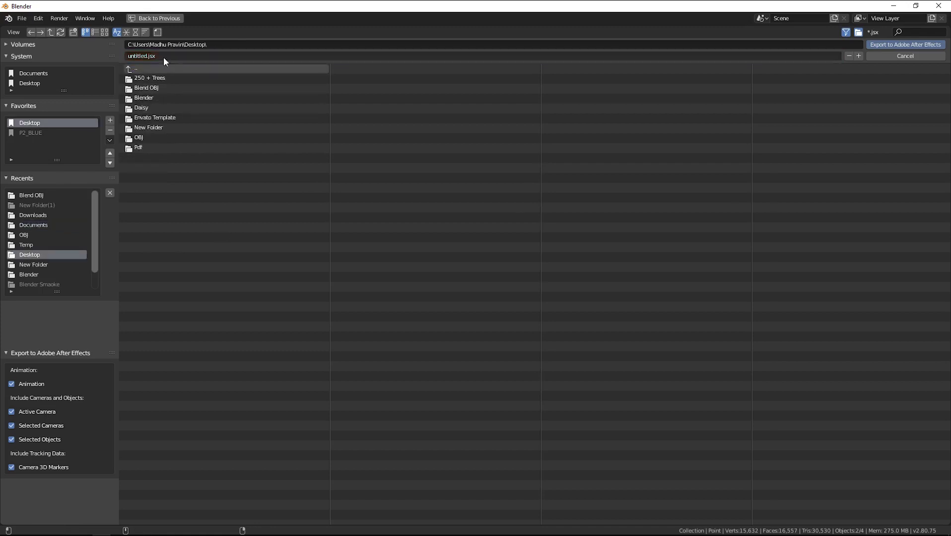
{"action": "left_click", "coordinate": [163, 56]}
{"action": "type", "text": "Light"}
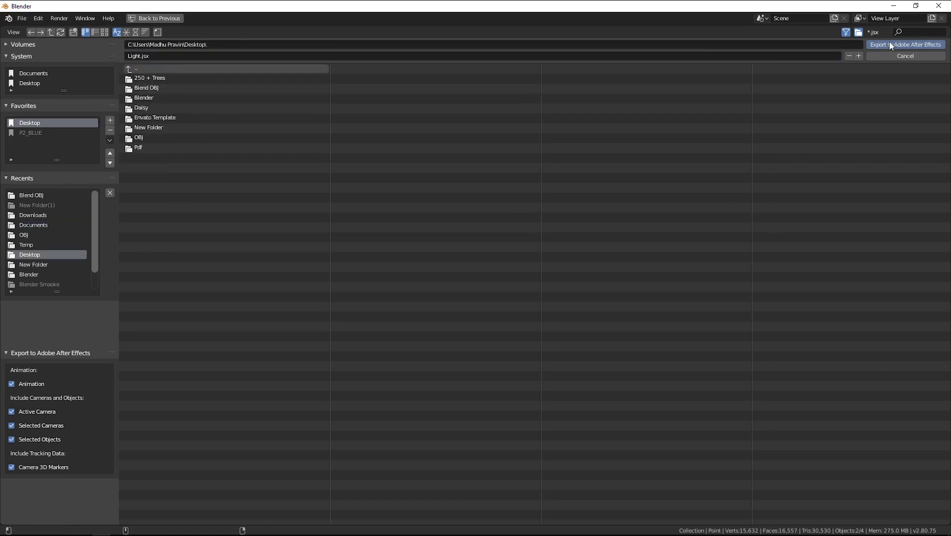
{"action": "left_click", "coordinate": [887, 42]}
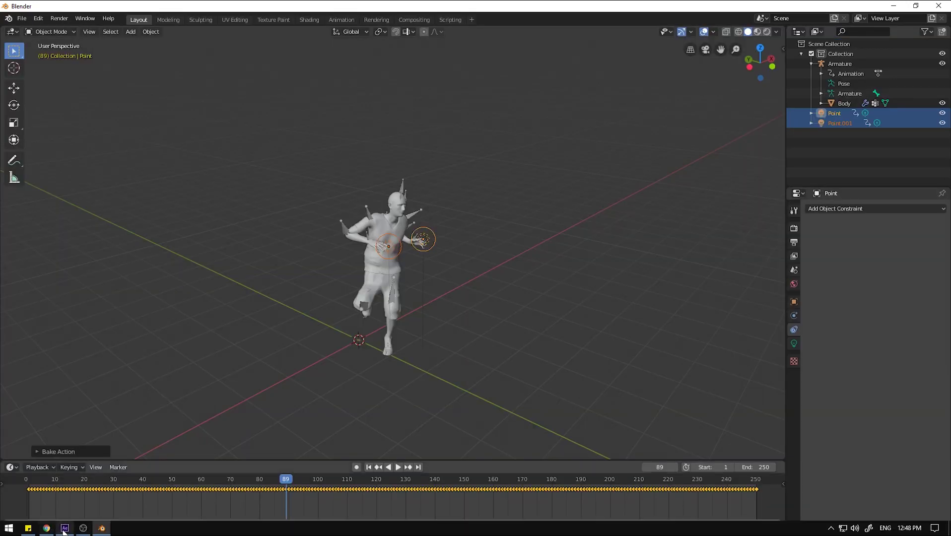
{"action": "left_click", "coordinate": [102, 530]}
- Run the Light.jsx script from the Desktop to import the Blender lights
{"action": "left_click", "coordinate": [8, 17]}
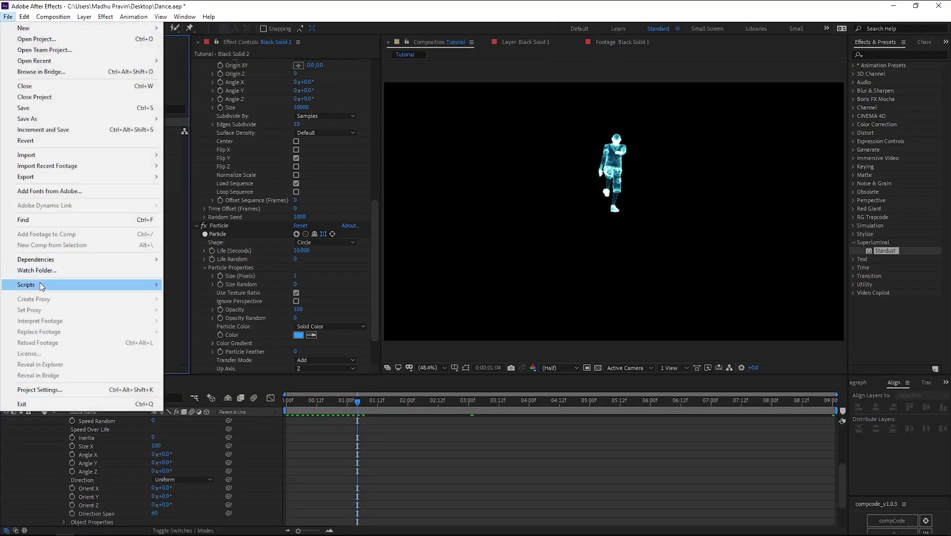
{"action": "mouse_move", "coordinate": [45, 288]}
{"action": "left_click", "coordinate": [189, 284]}
{"action": "left_click", "coordinate": [59, 155]}
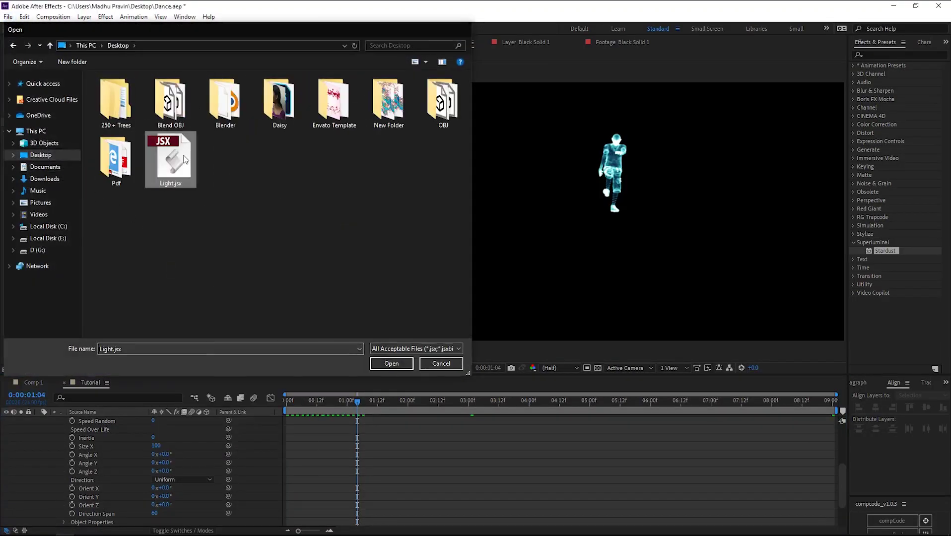
{"action": "double_click", "coordinate": [170, 171]}
- Open BlendComp, select the POINT_Point_001 layer and zoom the comp view to 25%
{"action": "double_click", "coordinate": [33, 179]}
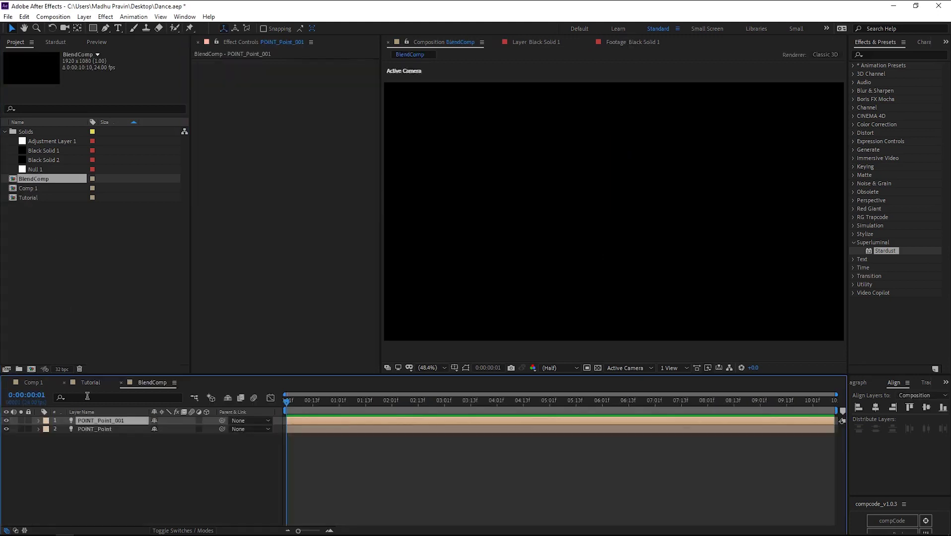
{"action": "left_click_drag", "start_coordinate": [76, 450], "coordinate": [104, 428]}
{"action": "left_click", "coordinate": [341, 448]}
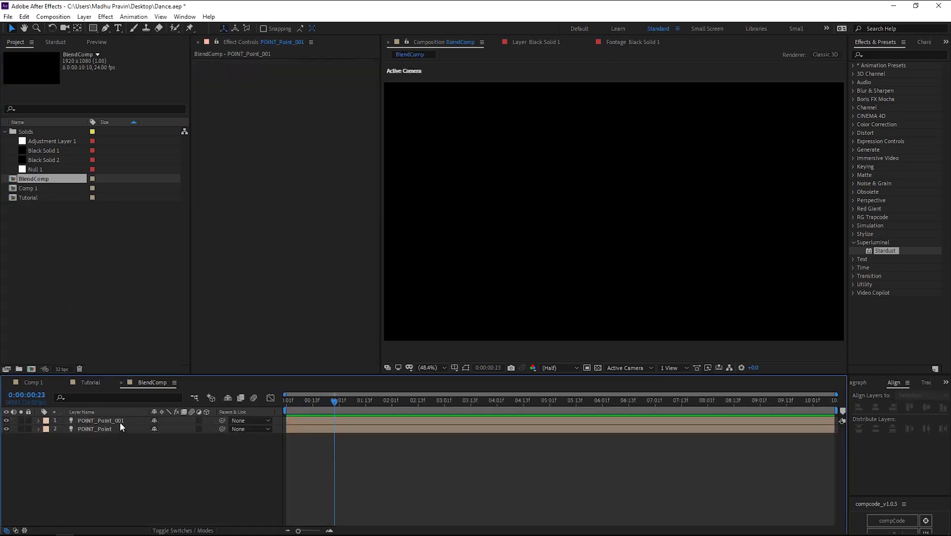
{"action": "left_click", "coordinate": [120, 421]}
{"action": "scroll", "coordinate": [547, 285], "scroll_direction": "down", "scroll_amount": 2}
{"action": "scroll", "coordinate": [574, 240], "scroll_direction": "down", "scroll_amount": 2}
{"action": "key", "text": "period"}
{"action": "key", "text": "period"}
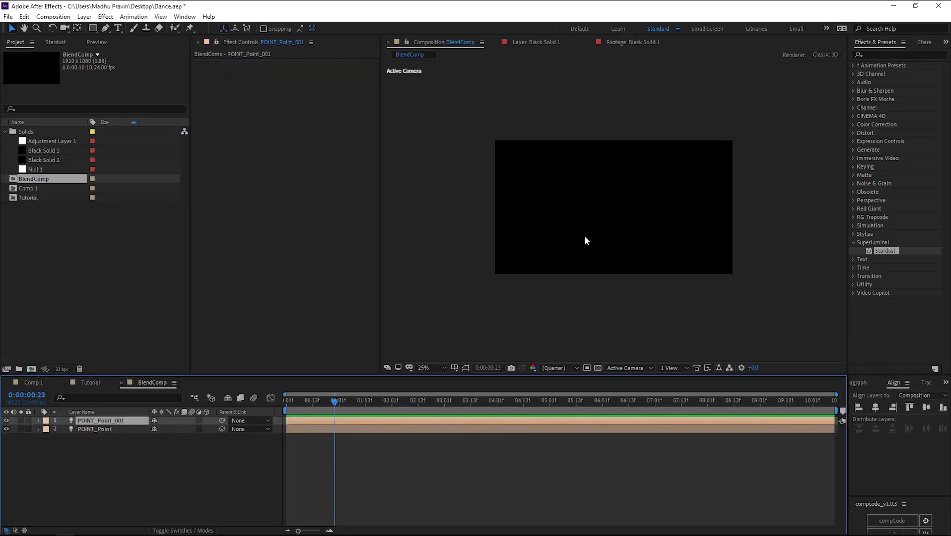
- Make POINT_Point_001 a Point light at 30% intensity
{"action": "double_click", "coordinate": [105, 422]}
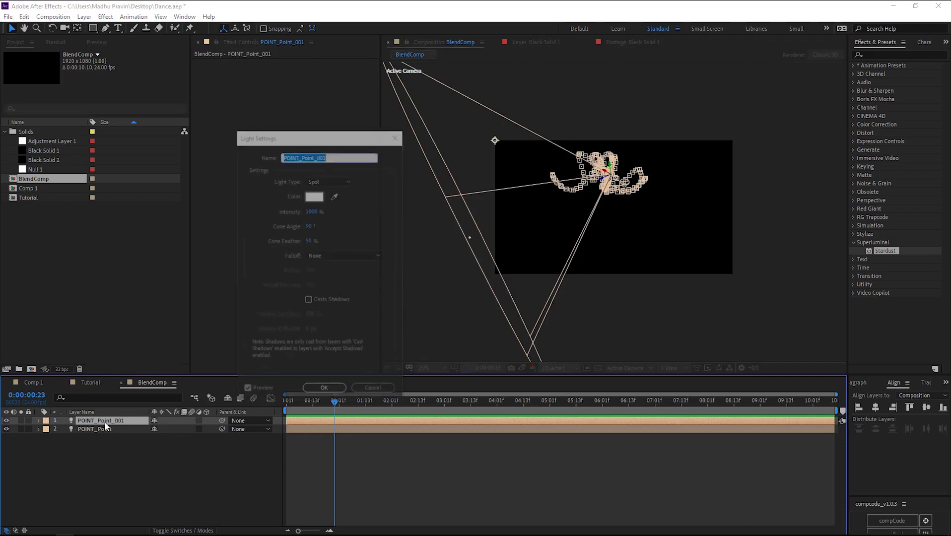
{"action": "left_click", "coordinate": [330, 180]}
{"action": "left_click", "coordinate": [322, 212]}
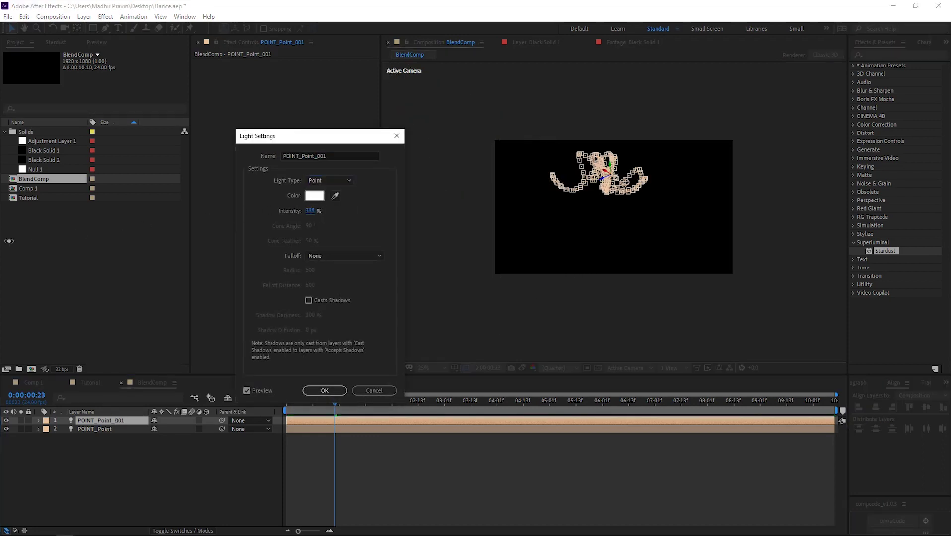
{"action": "type", "text": "0"}
{"action": "key", "text": "Return"}
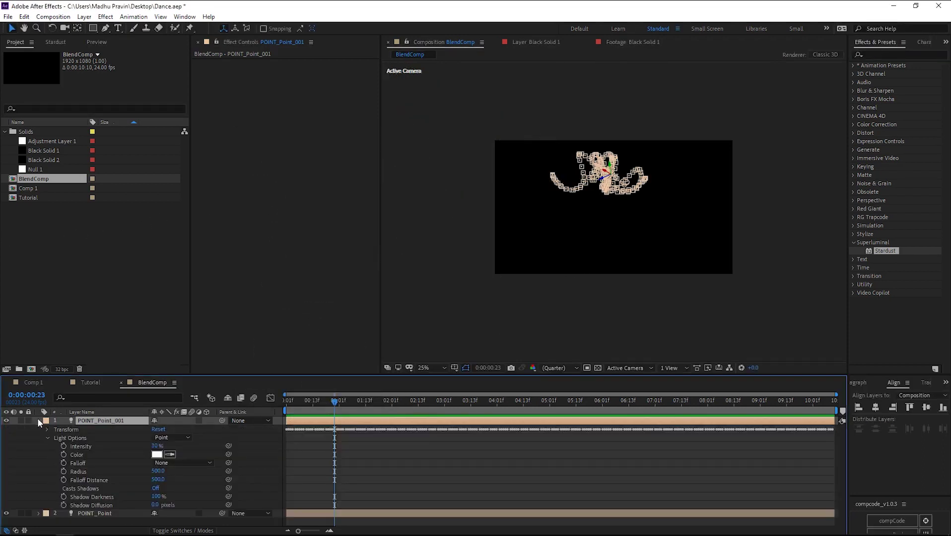
- Make POINT_Point a Point light at 10% intensity
{"action": "left_click", "coordinate": [39, 420]}
{"action": "double_click", "coordinate": [94, 429]}
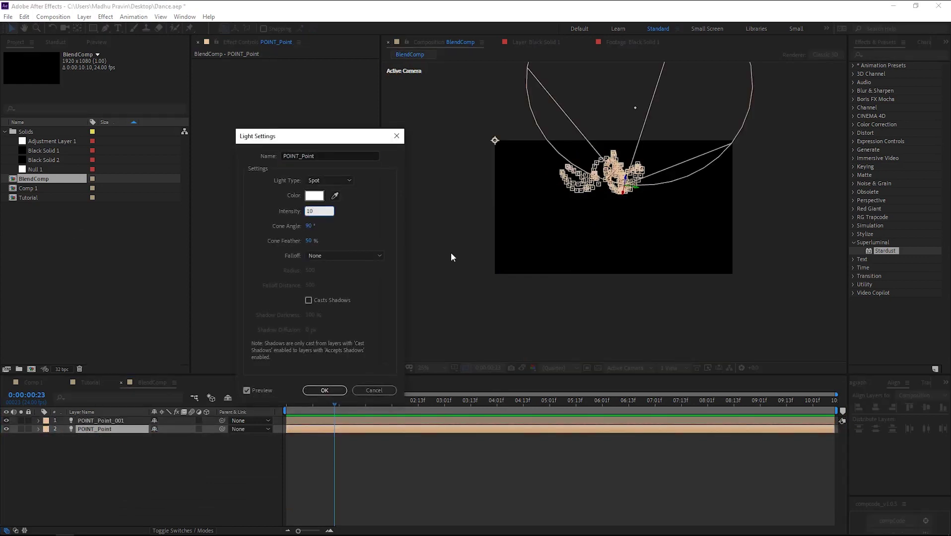
{"action": "left_click", "coordinate": [339, 183]}
{"action": "left_click", "coordinate": [322, 212]}
{"action": "left_click", "coordinate": [324, 390]}
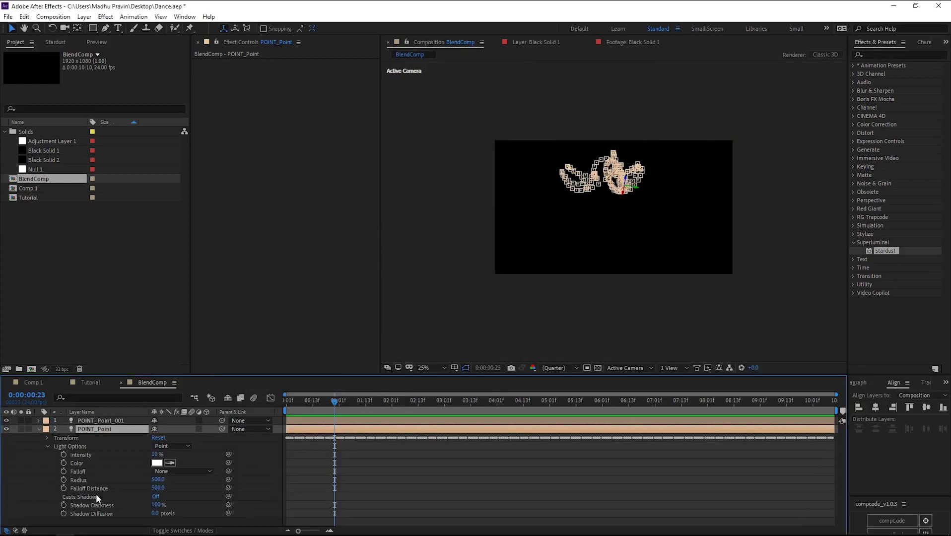
- Select both light layers and go to the Tutorial composition
{"action": "left_click", "coordinate": [39, 428]}
{"action": "left_click", "coordinate": [100, 420], "text": "shift"}
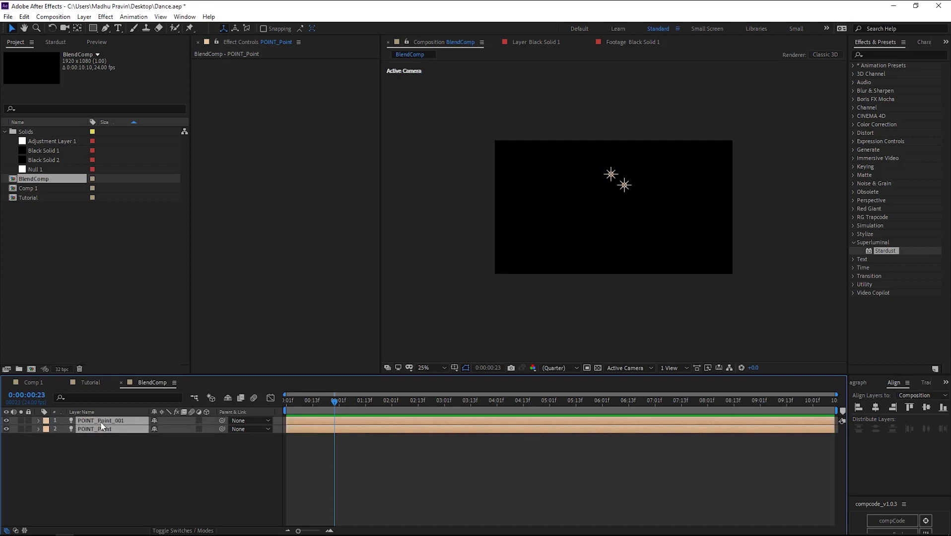
{"action": "left_click", "coordinate": [90, 382]}
- Paste both lights into Tutorial and show top and camera views side by side
{"action": "key", "text": "ctrl+v"}
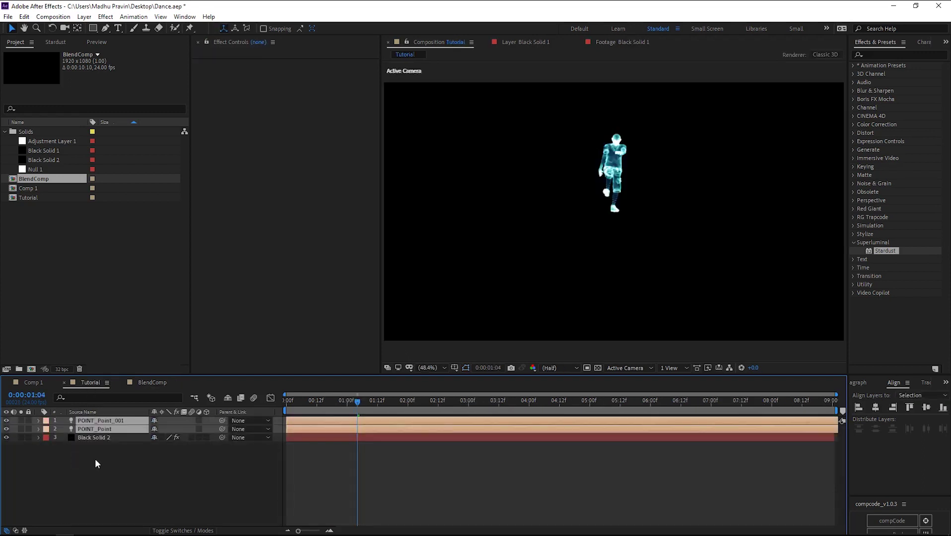
{"action": "left_click", "coordinate": [98, 429]}
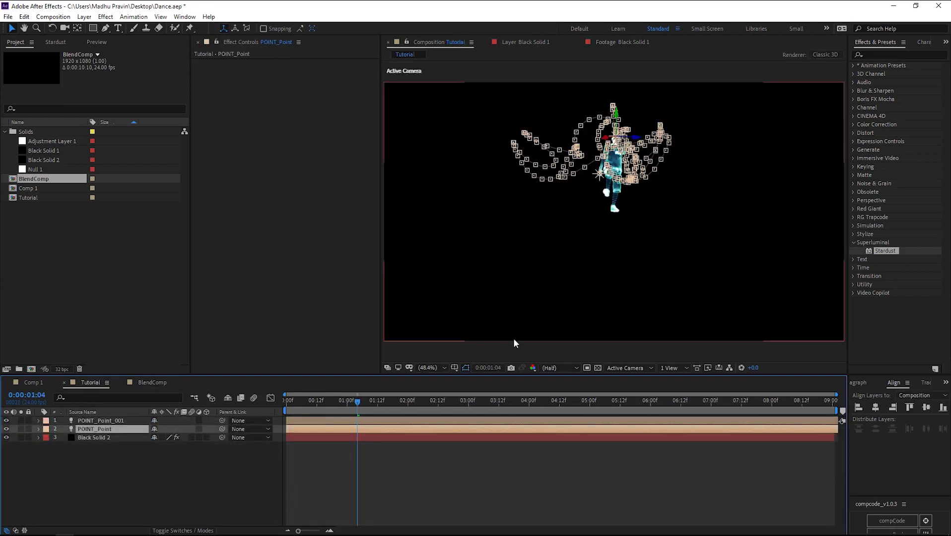
{"action": "left_click", "coordinate": [669, 367]}
{"action": "left_click", "coordinate": [682, 402]}
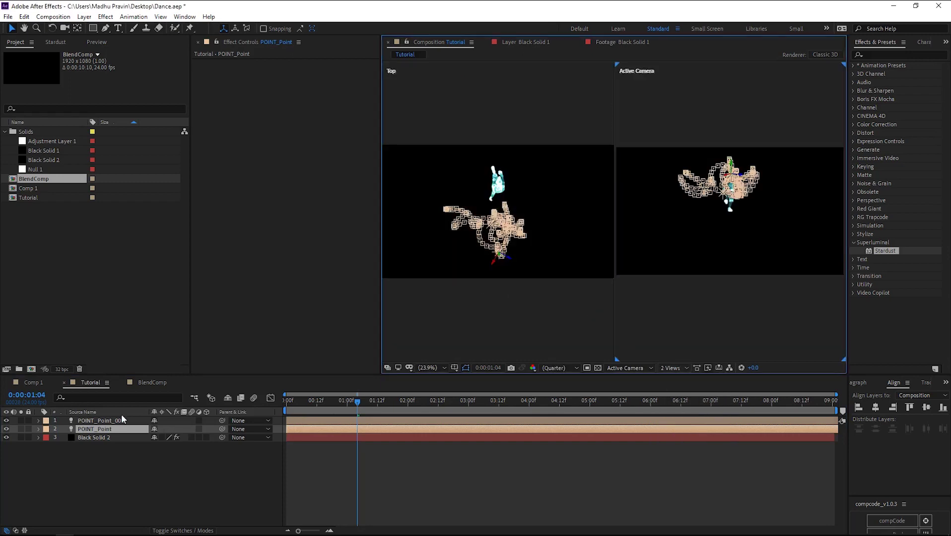
- Enable Flip Z on the Stardust dancer object, return to one view and preview
{"action": "left_click", "coordinate": [83, 437]}
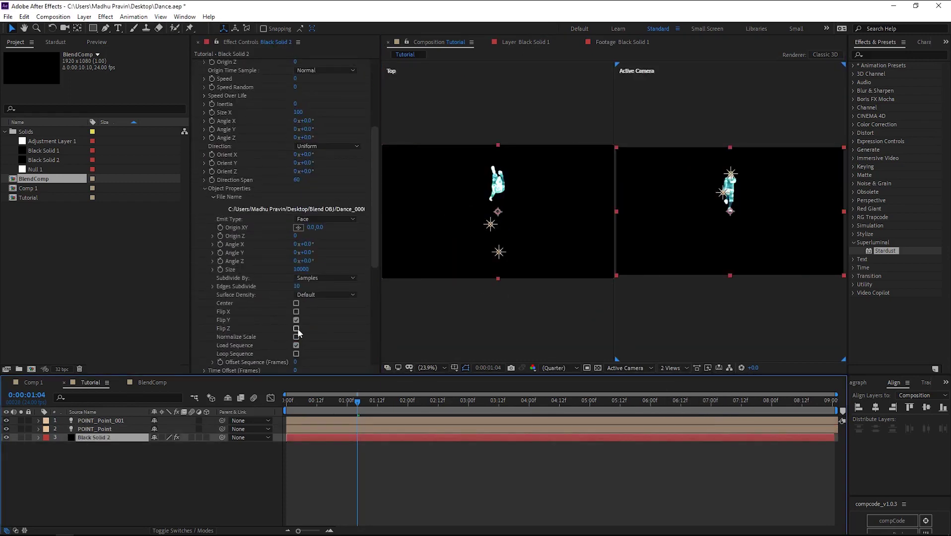
{"action": "left_click", "coordinate": [296, 328]}
{"action": "left_click_drag", "start_coordinate": [357, 400], "coordinate": [275, 407]}
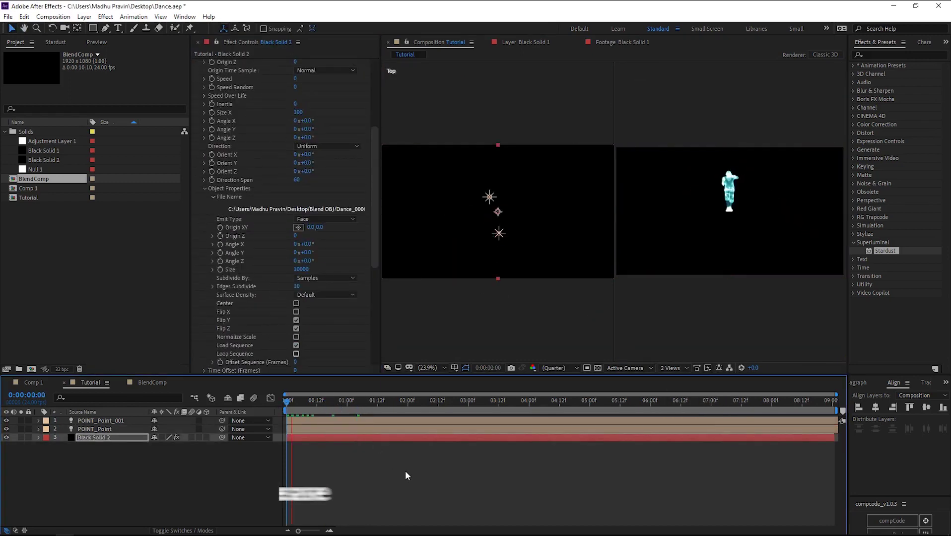
{"action": "left_click", "coordinate": [671, 368]}
{"action": "left_click", "coordinate": [677, 393]}
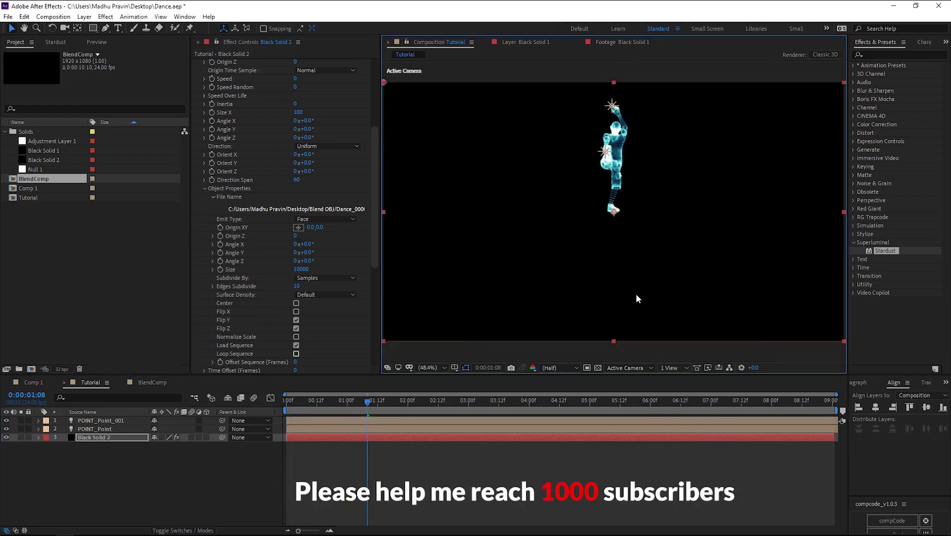
{"action": "key", "text": "space"}
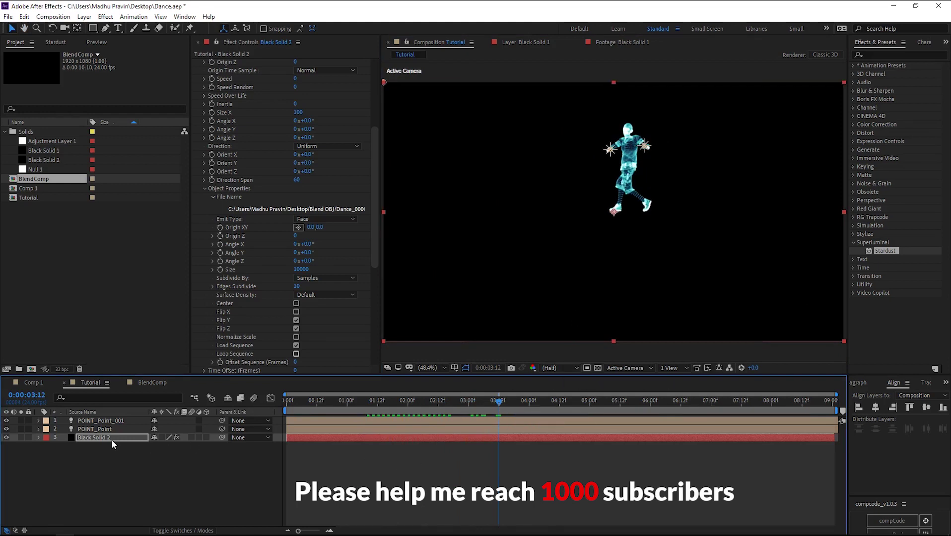
- Add Camera 1 with a wider lens preset and dolly it closer to the dancer
{"action": "right_click", "coordinate": [193, 461]}
{"action": "mouse_move", "coordinate": [214, 352]}
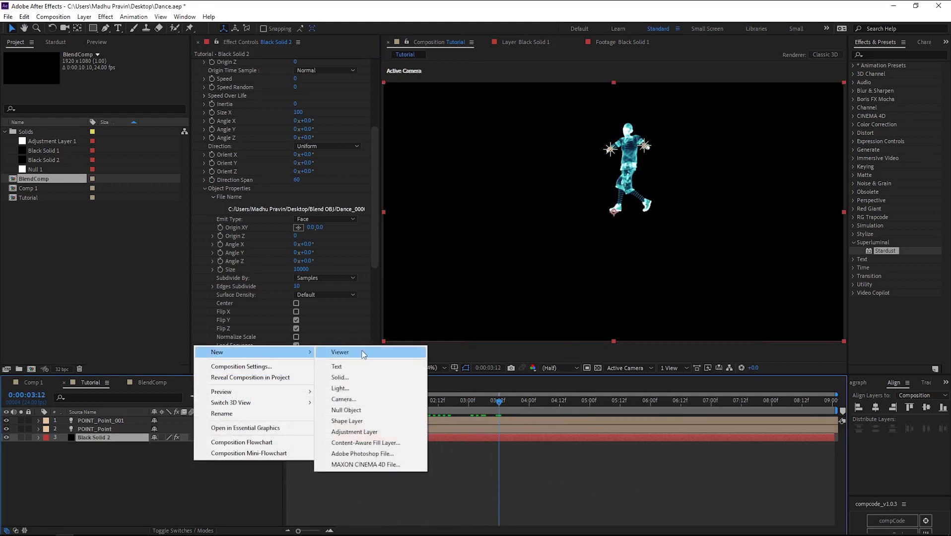
{"action": "left_click", "coordinate": [338, 408]}
{"action": "left_click", "coordinate": [290, 174]}
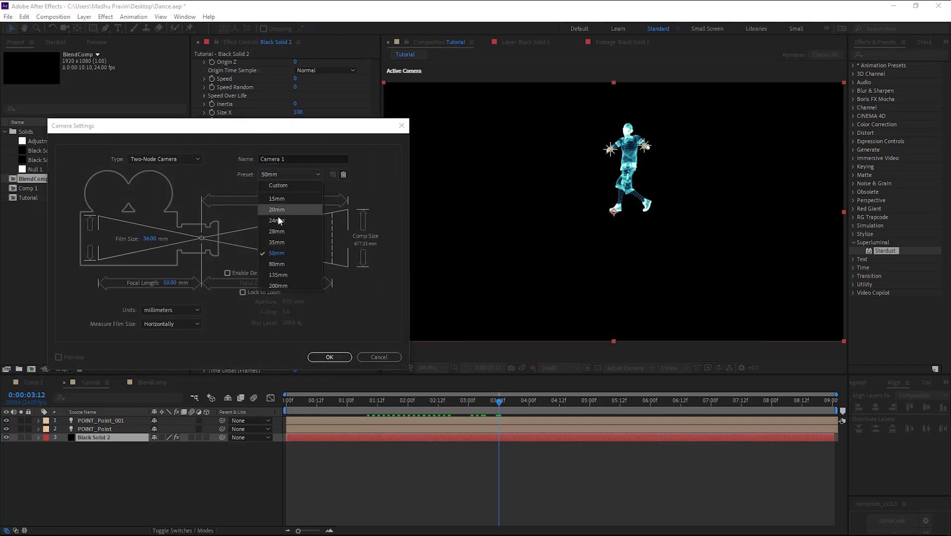
{"action": "left_click", "coordinate": [277, 217]}
{"action": "left_click", "coordinate": [330, 357]}
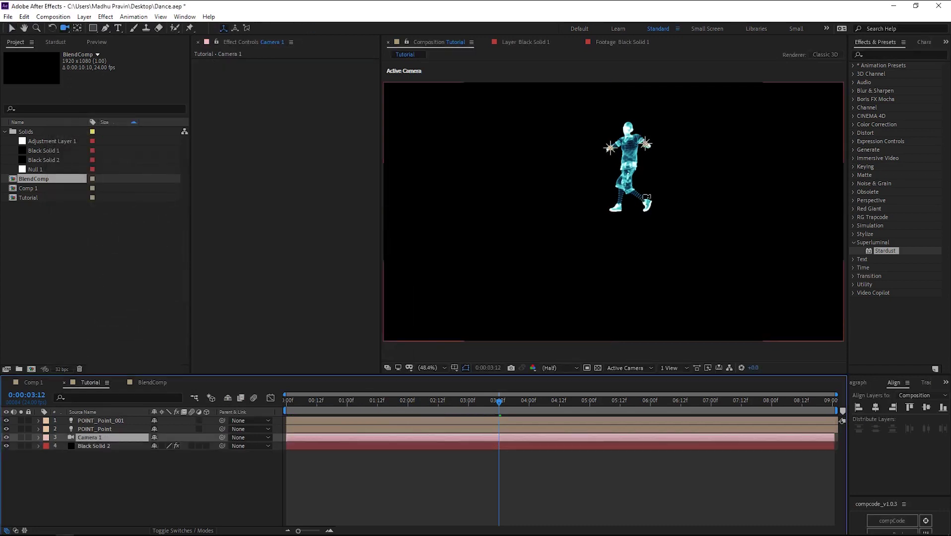
{"action": "left_click_drag", "start_coordinate": [646, 197], "coordinate": [679, 172]}
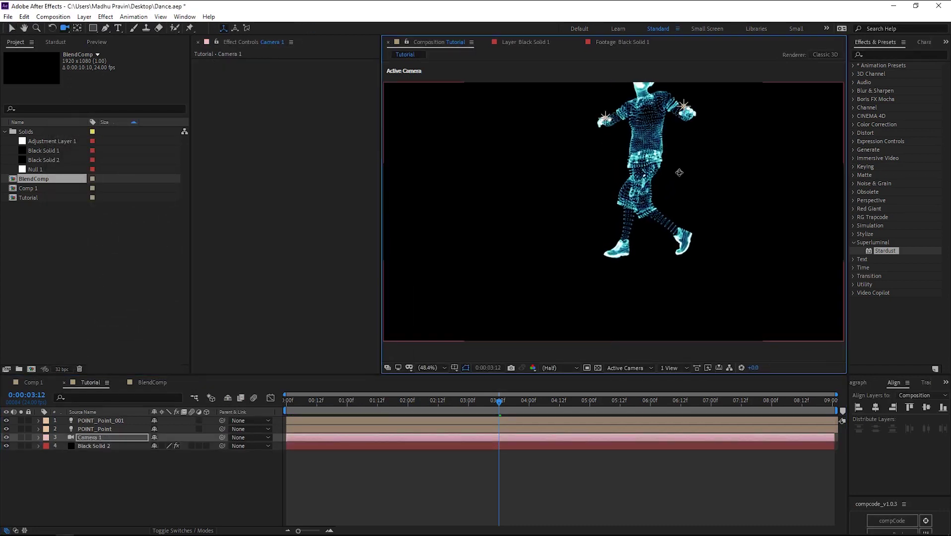
- Change the Stardust Particle Color to a deeper, more saturated blue
{"action": "left_click", "coordinate": [94, 445]}
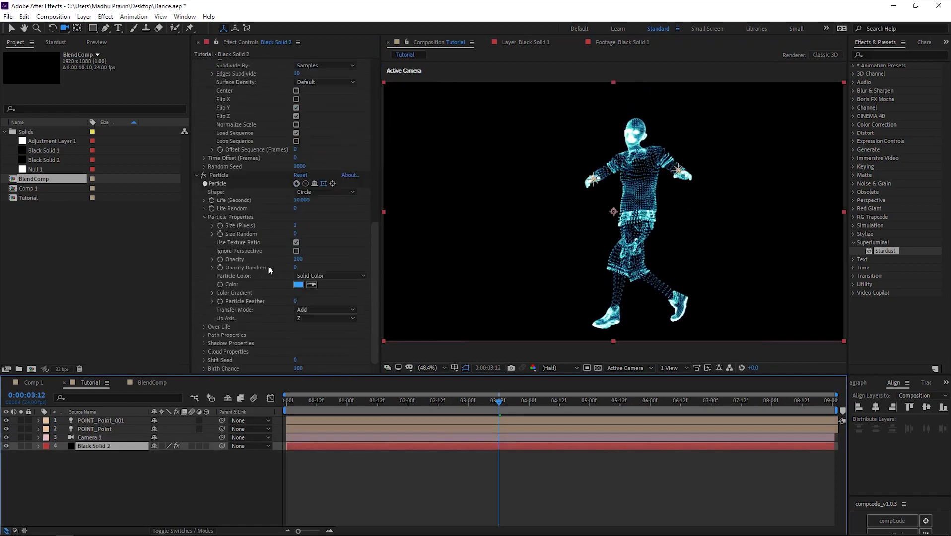
{"action": "left_click", "coordinate": [298, 285]}
{"action": "left_click", "coordinate": [198, 213]}
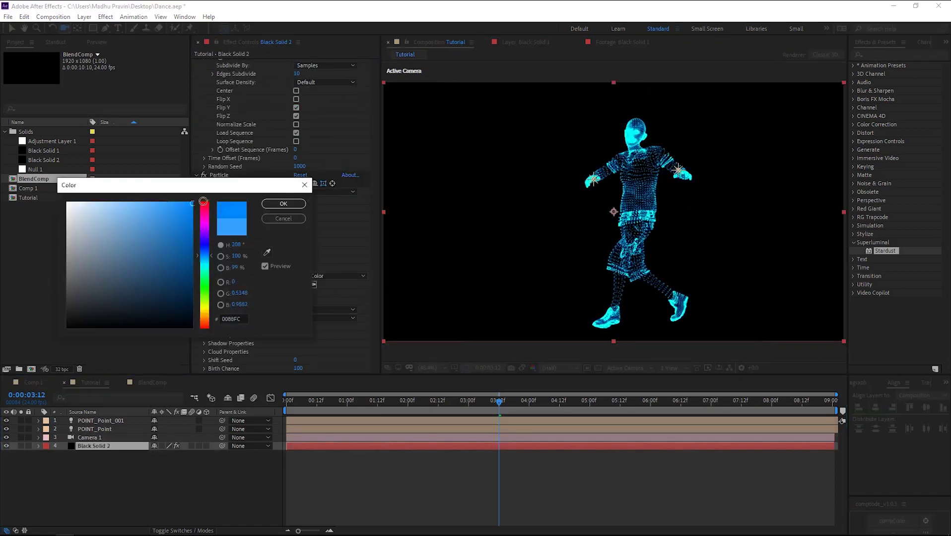
{"action": "left_click_drag", "start_coordinate": [204, 259], "coordinate": [203, 248]}
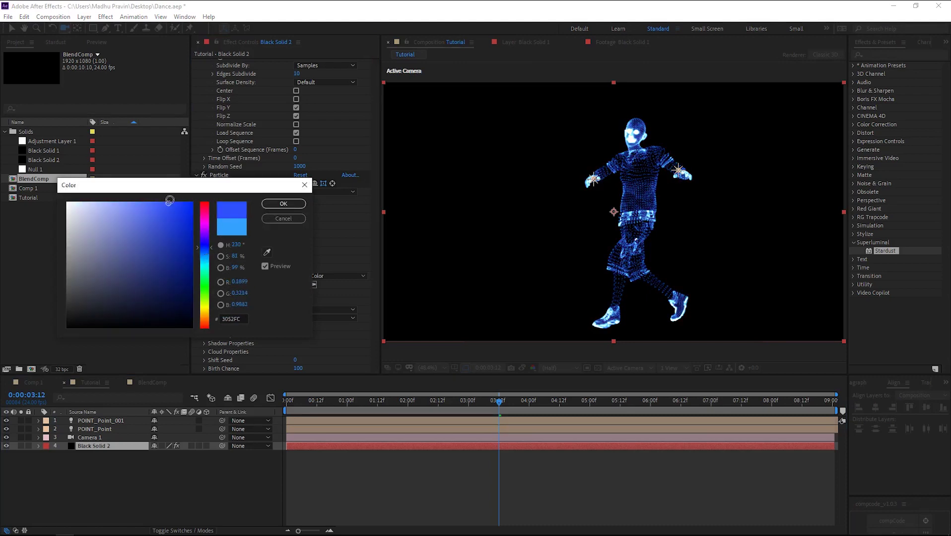
{"action": "left_click", "coordinate": [176, 199]}
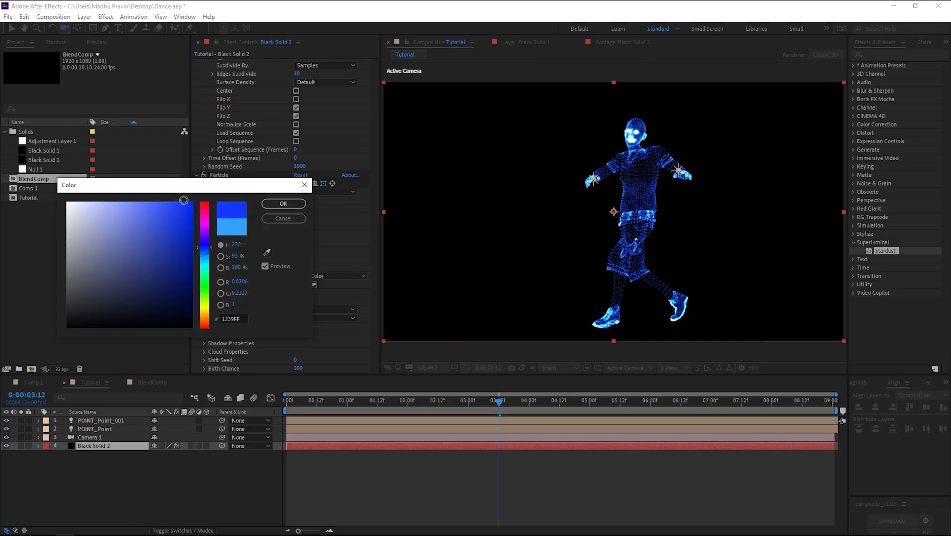
{"action": "left_click", "coordinate": [284, 204]}
{"action": "left_click_drag", "start_coordinate": [587, 237], "coordinate": [613, 240]}
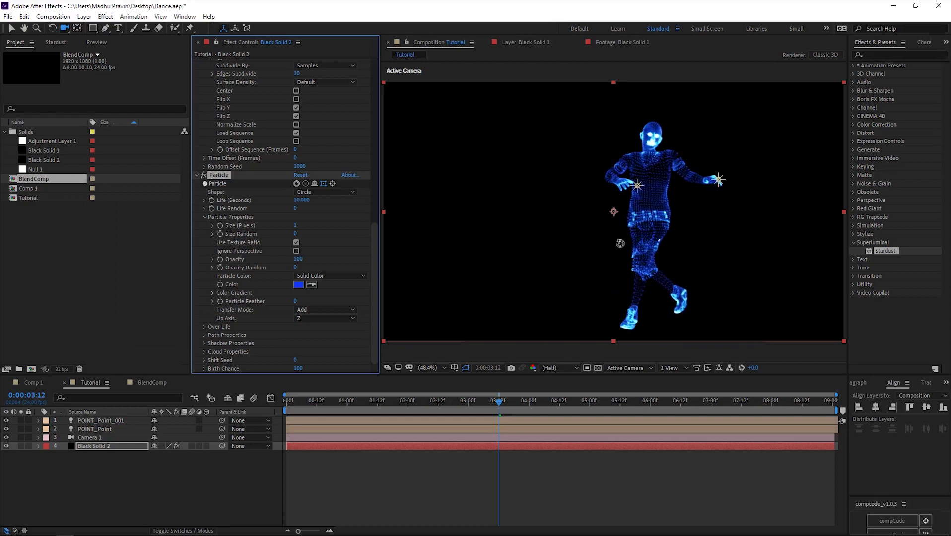
- Add a second Stardust emitter with a particle node, speed 10, emitting from the lights
{"action": "left_click", "coordinate": [87, 445]}
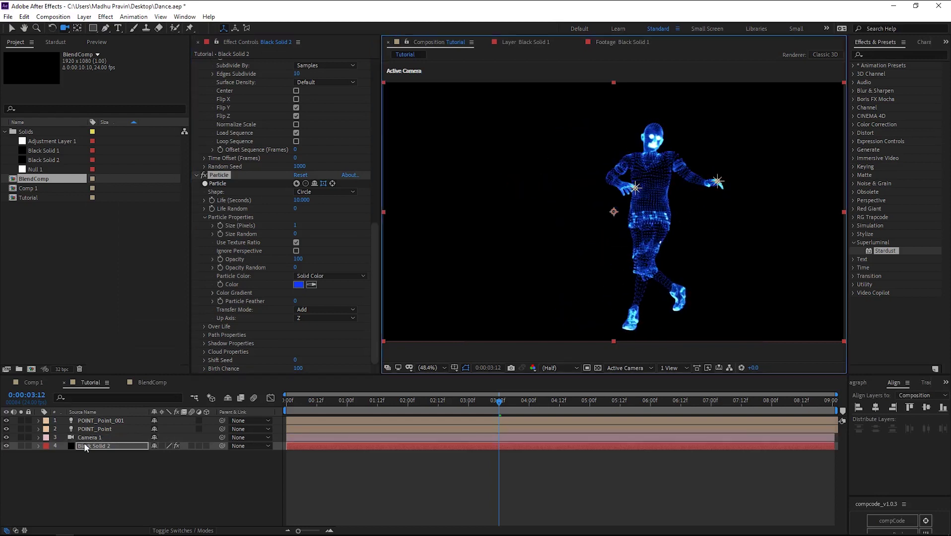
{"action": "left_click_drag", "start_coordinate": [9, 68], "coordinate": [138, 115]}
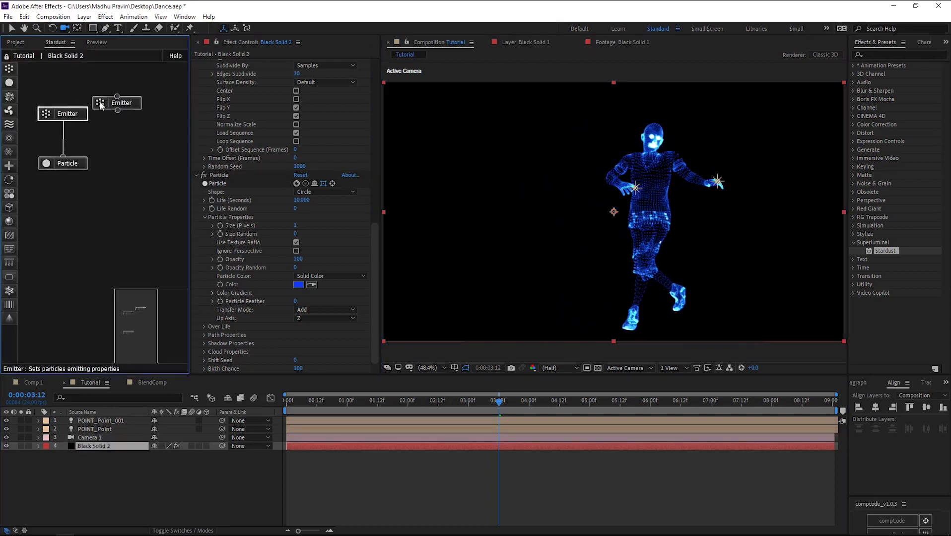
{"action": "left_click_drag", "start_coordinate": [122, 161], "coordinate": [141, 161]}
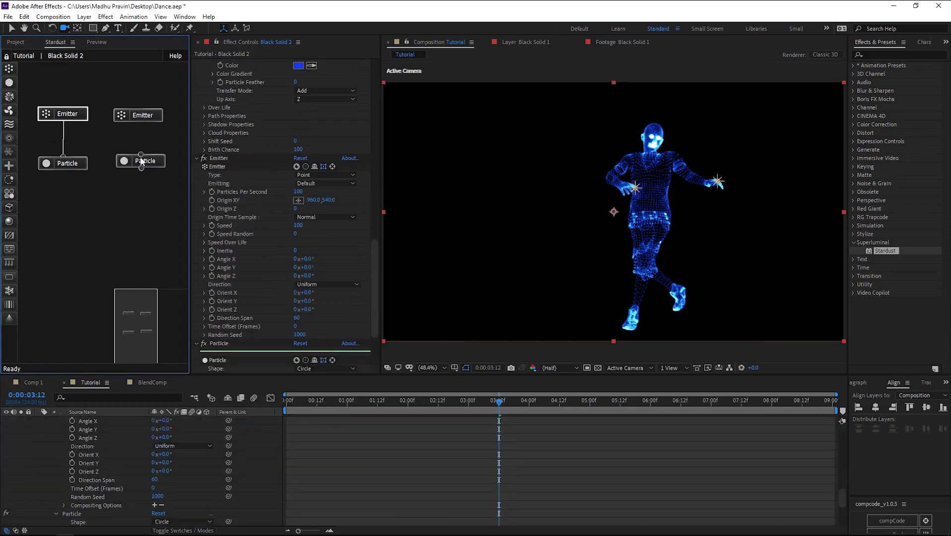
{"action": "left_click", "coordinate": [147, 119]}
{"action": "scroll", "coordinate": [240, 231], "scroll_direction": "down", "scroll_amount": 3}
{"action": "left_click", "coordinate": [301, 159]}
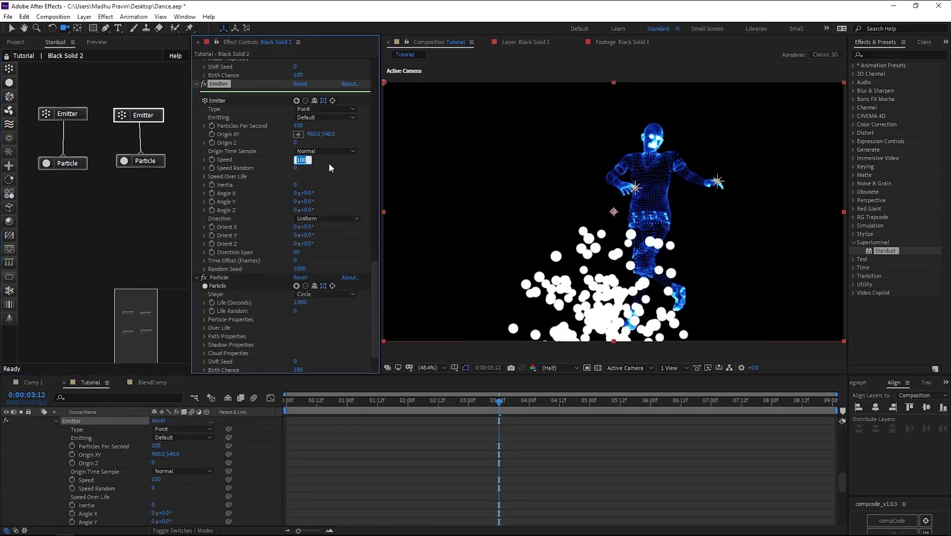
{"action": "type", "text": "10"}
{"action": "key", "text": "Return"}
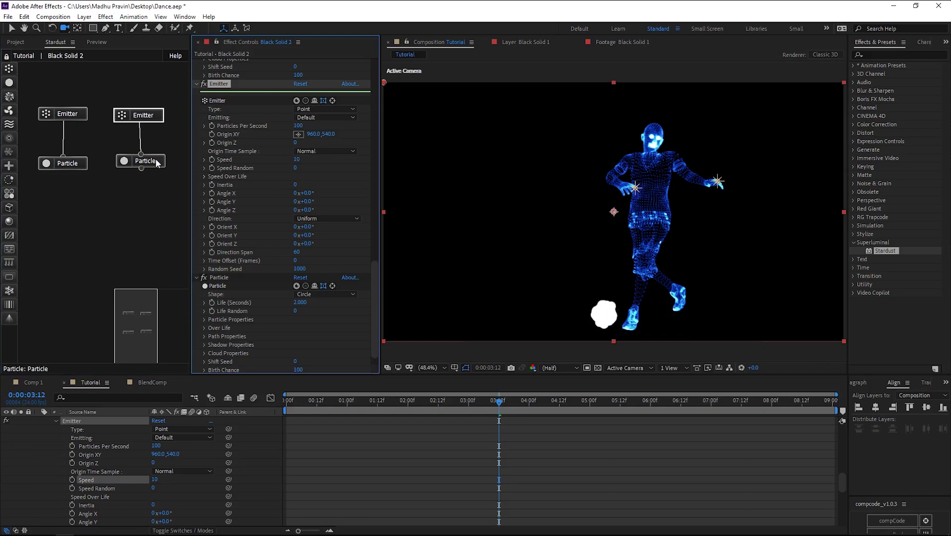
{"action": "left_click", "coordinate": [320, 108]}
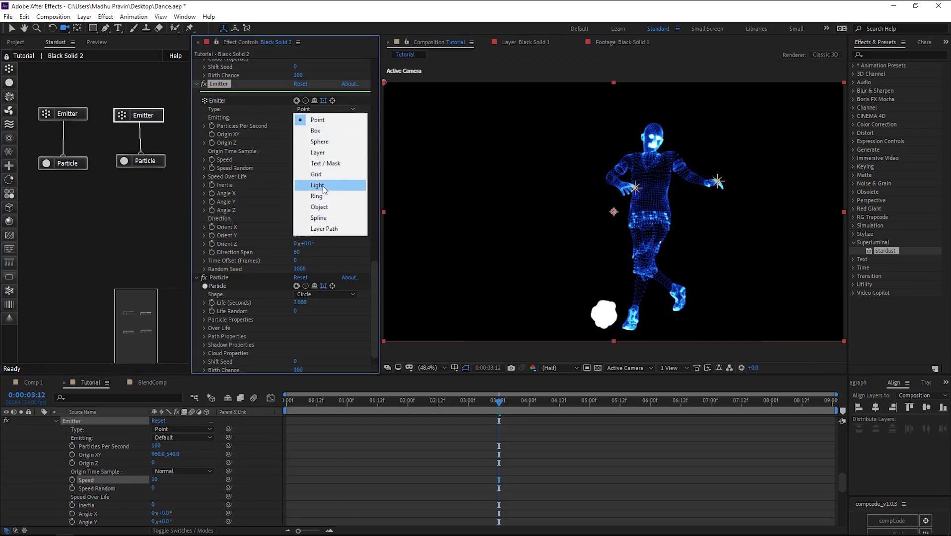
{"action": "left_click", "coordinate": [307, 184]}
{"action": "left_click_drag", "start_coordinate": [378, 401], "coordinate": [456, 401]}
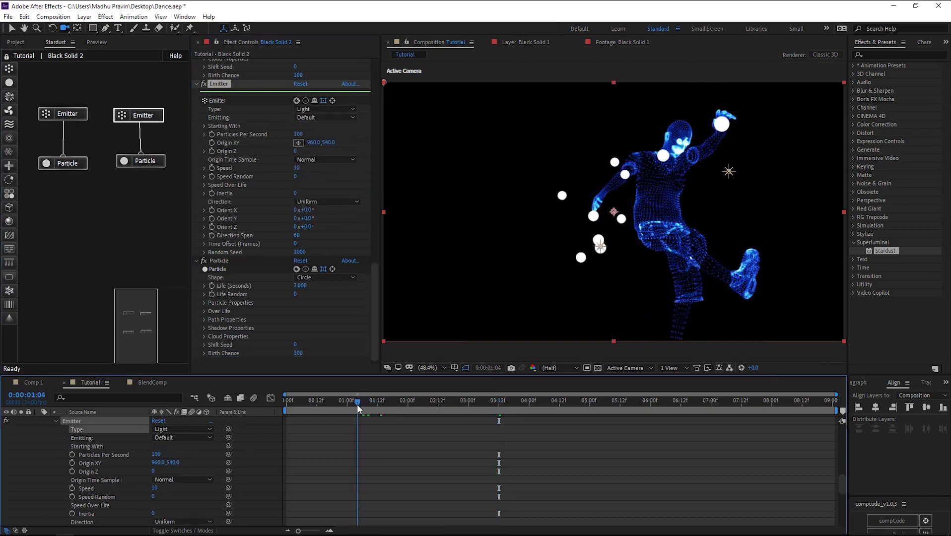
- Set the new particles' size to 2 and raise Particles Per Second to 1250
{"action": "scroll", "coordinate": [273, 262], "scroll_direction": "down", "scroll_amount": 1}
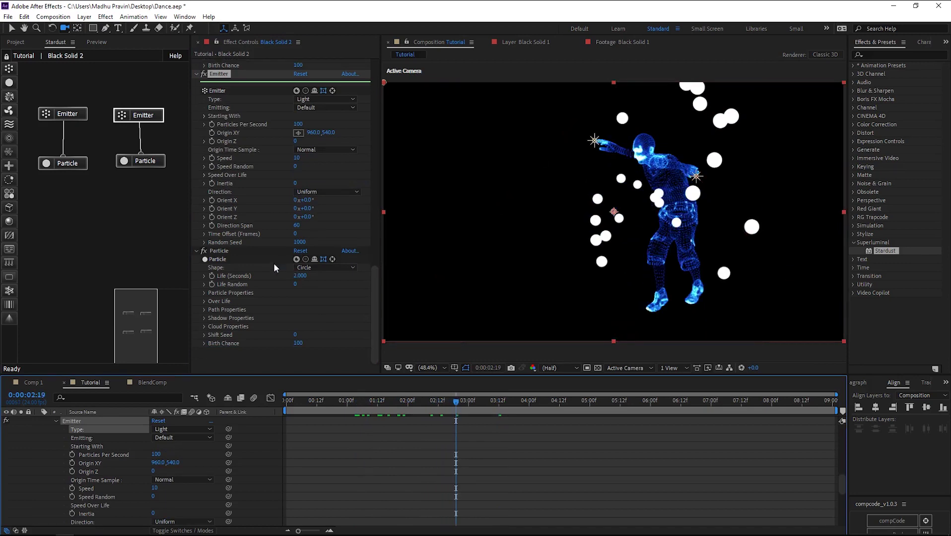
{"action": "left_click", "coordinate": [219, 293]}
{"action": "scroll", "coordinate": [315, 296], "scroll_direction": "down", "scroll_amount": 3}
{"action": "type", "text": "2"}
{"action": "key", "text": "Return"}
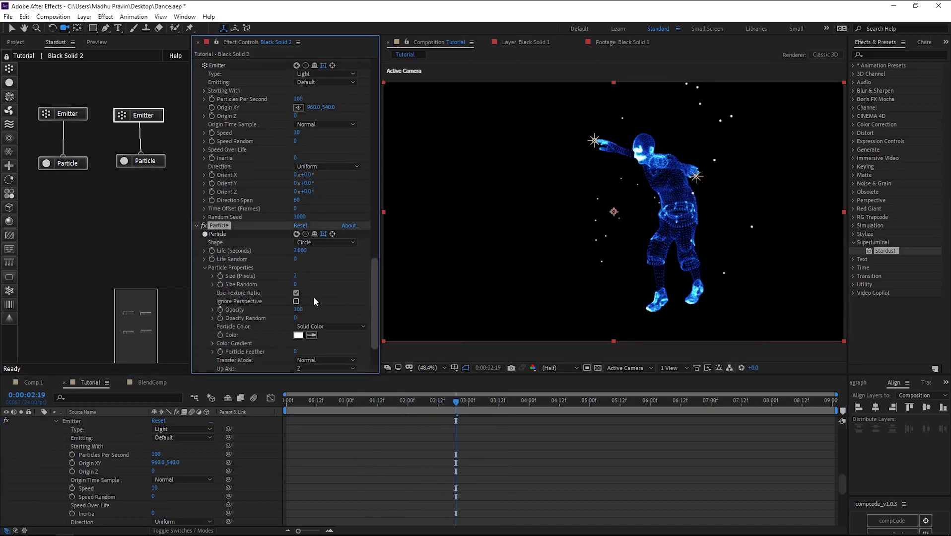
{"action": "scroll", "coordinate": [314, 297], "scroll_direction": "up", "scroll_amount": 3}
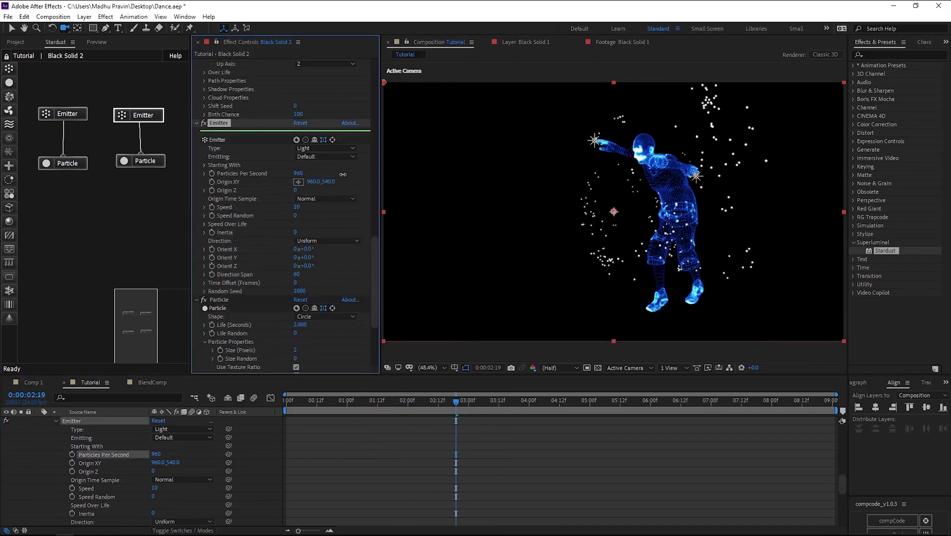
{"action": "left_click_drag", "start_coordinate": [342, 174], "coordinate": [353, 187]}
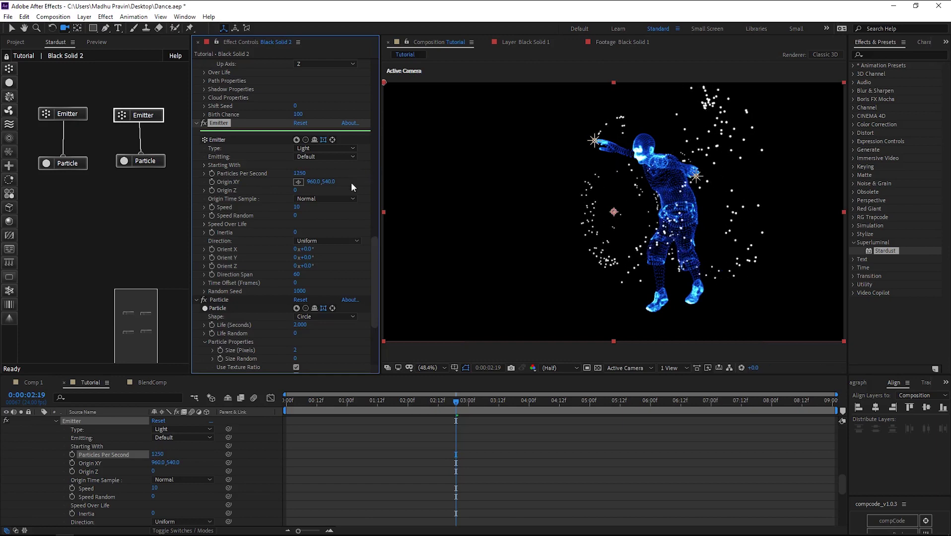
{"action": "left_click_drag", "start_coordinate": [468, 392], "coordinate": [282, 426]}
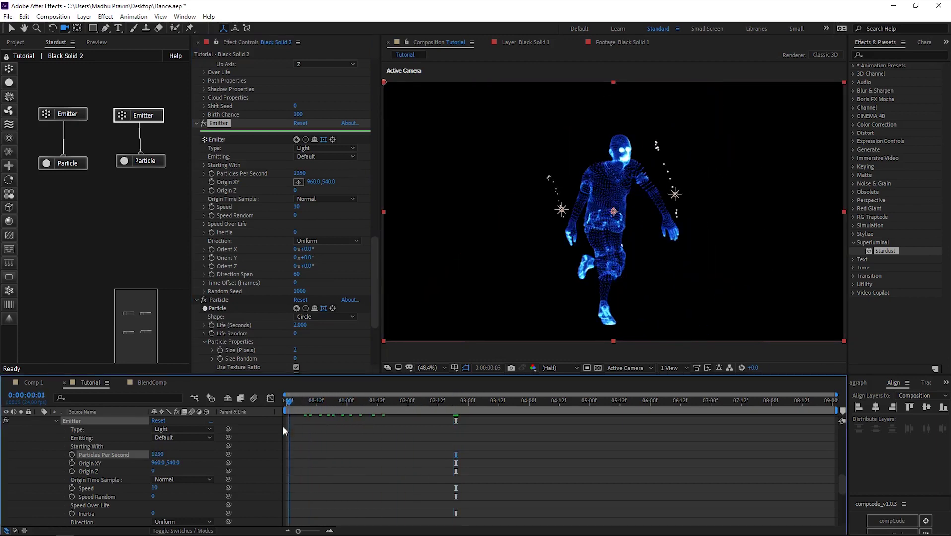
- Lower the preview resolution to Third and run a quick preview
{"action": "left_click", "coordinate": [564, 367]}
{"action": "left_click", "coordinate": [555, 409]}
{"action": "key", "text": "space"}
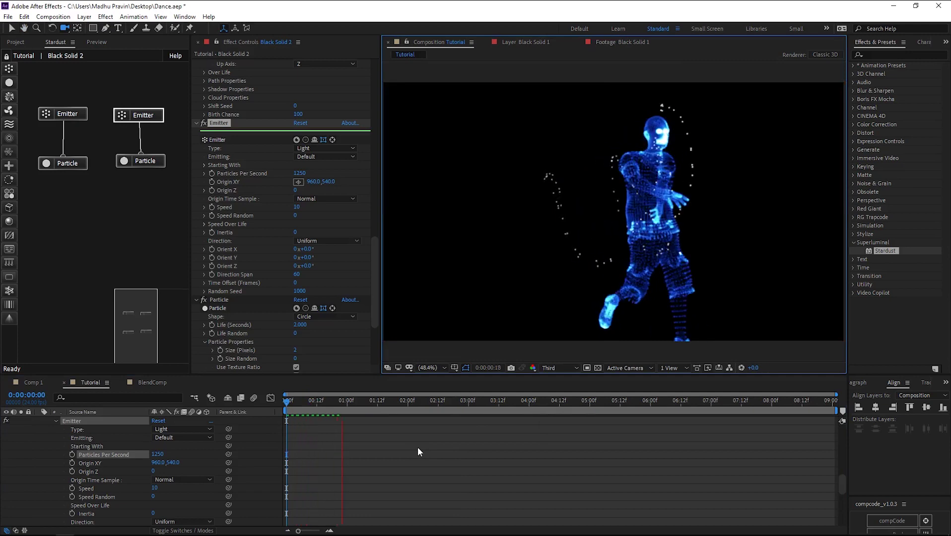
{"action": "key", "text": "space"}
- Shorten particle Life to 0.5 seconds and preview the trails
{"action": "scroll", "coordinate": [300, 235], "scroll_direction": "down", "scroll_amount": 2}
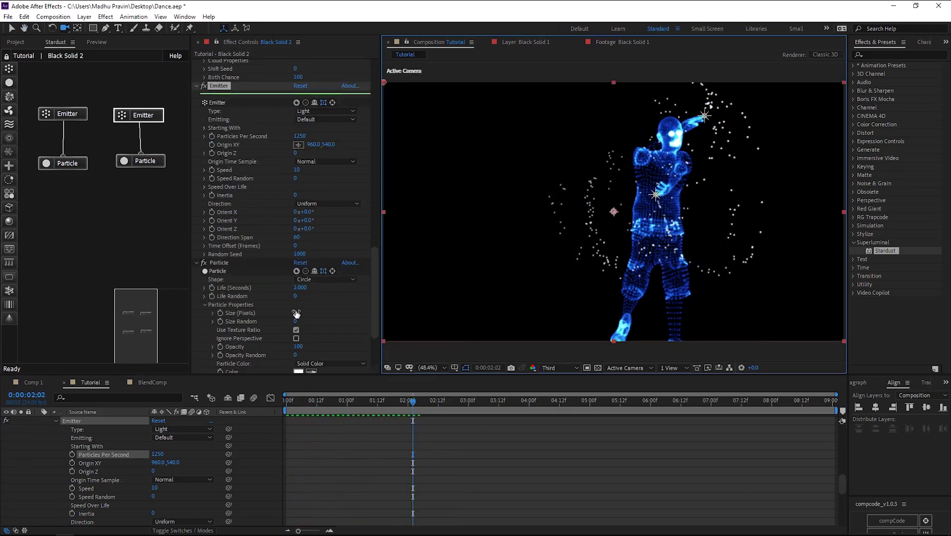
{"action": "left_click", "coordinate": [300, 288]}
{"action": "type", "text": "0.5"}
{"action": "key", "text": "Return"}
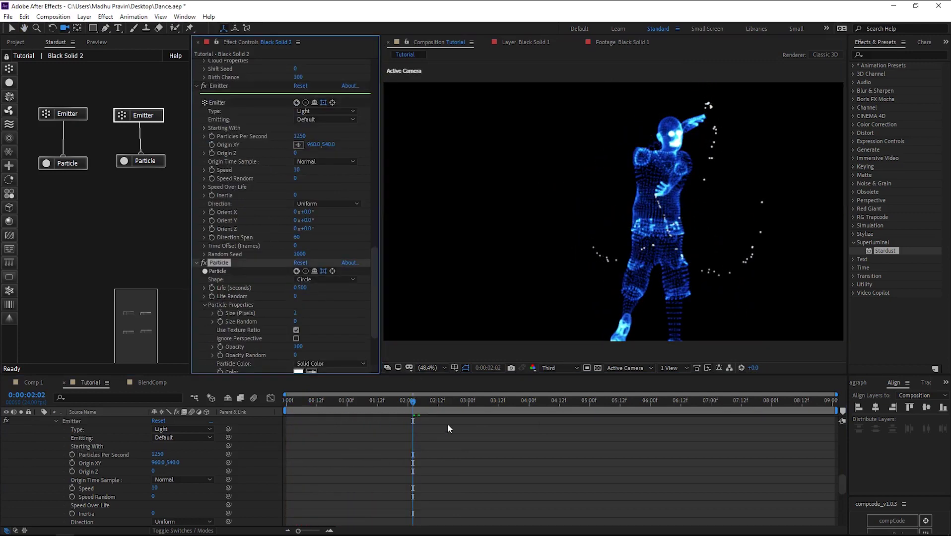
{"action": "key", "text": "space"}
- Raise Particles Per Second to 6220, size to 3, and colour particles Random From Gradient
{"action": "left_click_drag", "start_coordinate": [298, 138], "coordinate": [397, 134]}
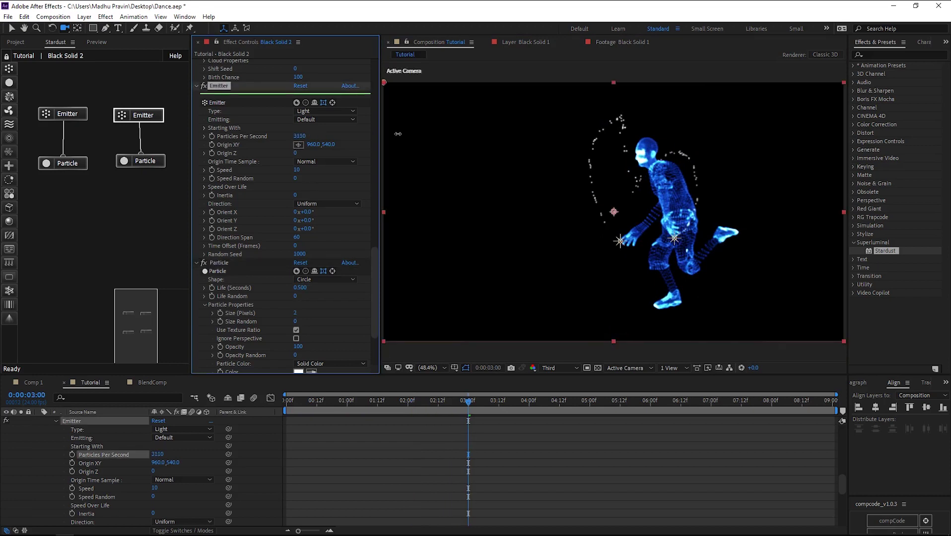
{"action": "scroll", "coordinate": [292, 282], "scroll_direction": "down", "scroll_amount": 3}
{"action": "left_click_drag", "start_coordinate": [297, 240], "coordinate": [301, 242]}
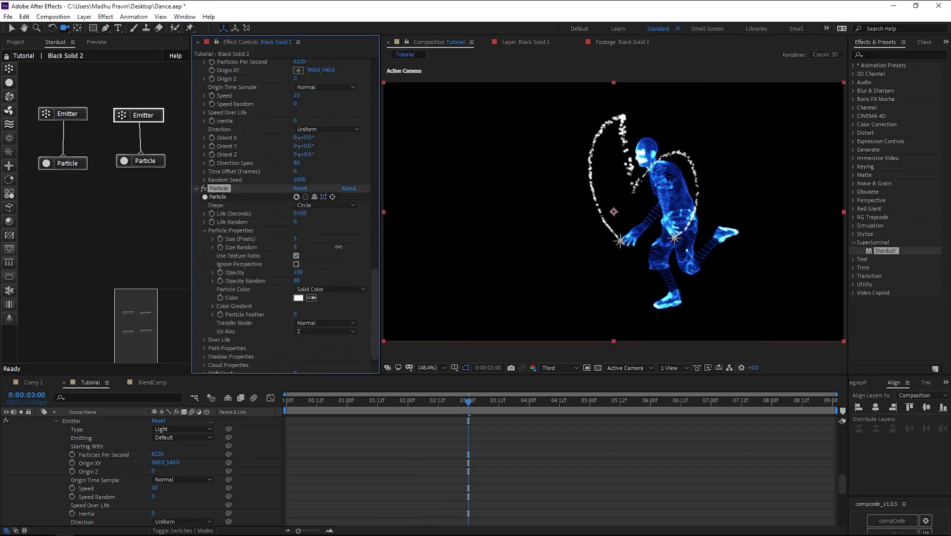
{"action": "left_click", "coordinate": [330, 289]}
{"action": "left_click", "coordinate": [337, 323]}
{"action": "scroll", "coordinate": [260, 313], "scroll_direction": "down", "scroll_amount": 1}
- Apply a red-orange-yellow gradient preset to the particle colour and preview the trails
{"action": "left_click", "coordinate": [213, 293]}
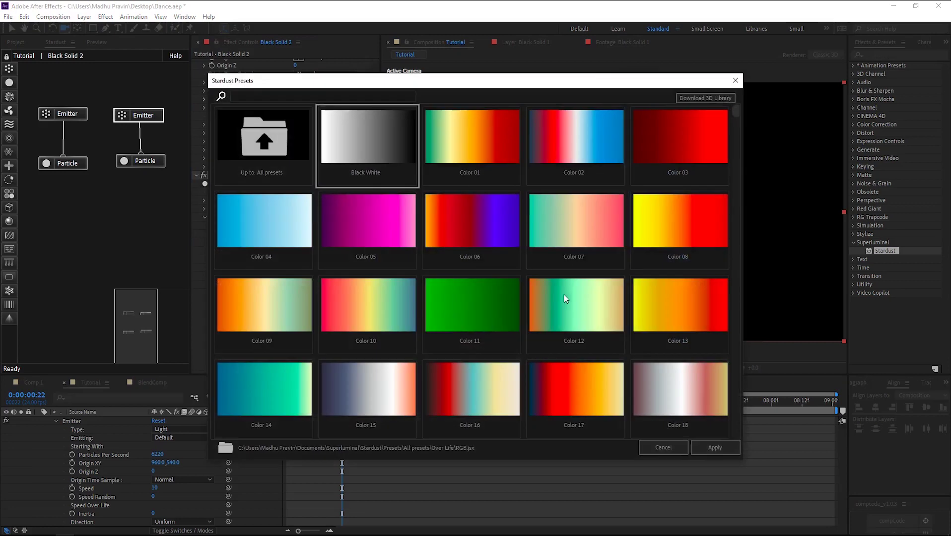
{"action": "left_click", "coordinate": [662, 448]}
{"action": "scroll", "coordinate": [247, 310], "scroll_direction": "down", "scroll_amount": 1}
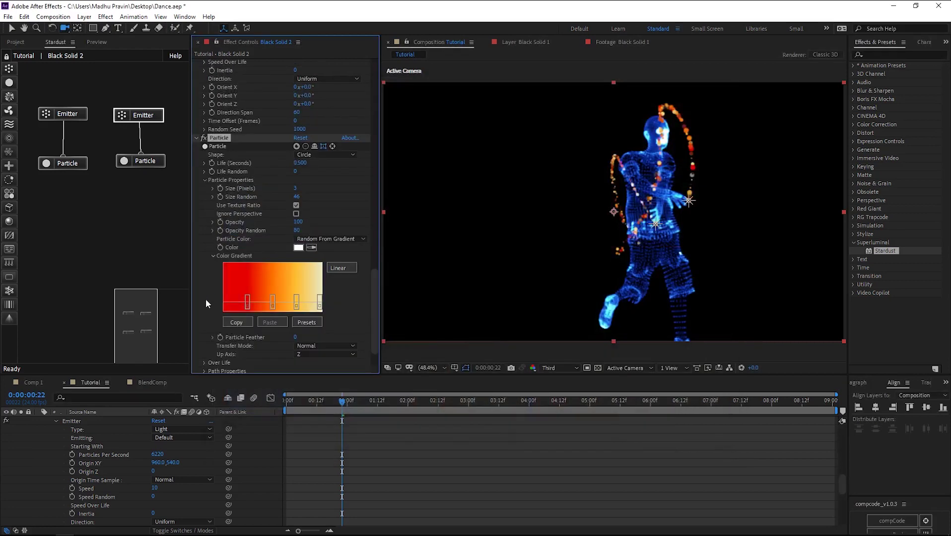
{"action": "key", "text": "Home"}
{"action": "key", "text": "space"}
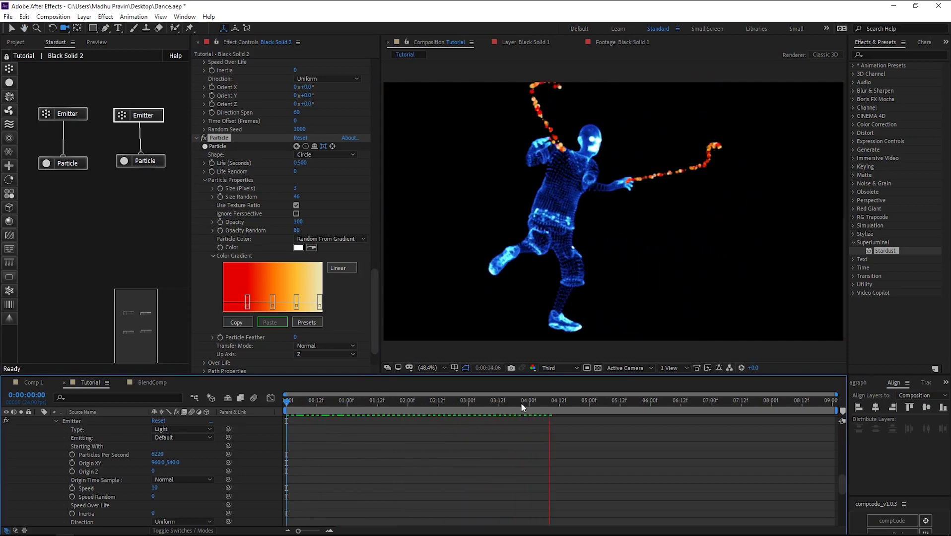
{"action": "key", "text": "space"}
{"action": "key", "text": "space"}
{"action": "key", "text": "space"}
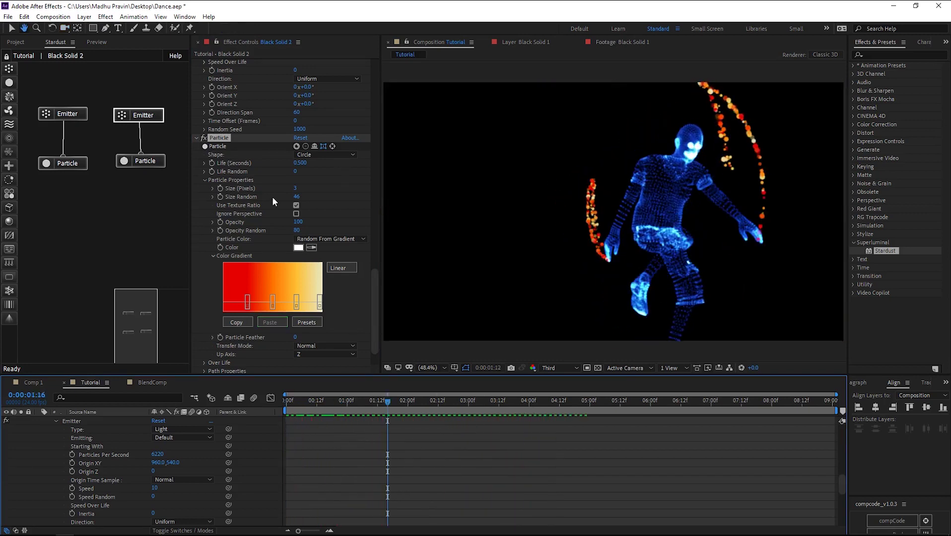
- Set Emitter Inertia to 38 and preview the result
{"action": "scroll", "coordinate": [272, 197], "scroll_direction": "up", "scroll_amount": 5}
{"action": "left_click", "coordinate": [152, 120]}
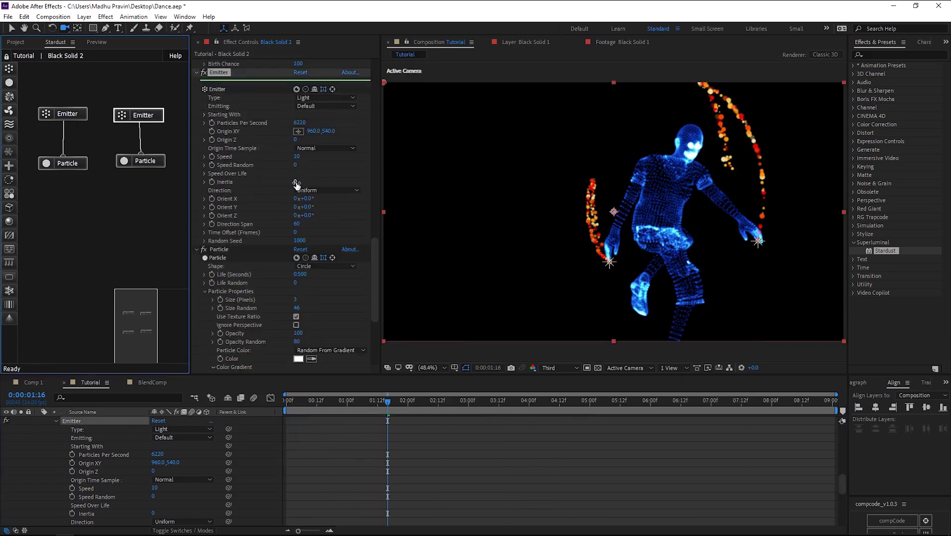
{"action": "left_click_drag", "start_coordinate": [296, 185], "coordinate": [315, 181]}
{"action": "left_click_drag", "start_coordinate": [385, 397], "coordinate": [264, 421]}
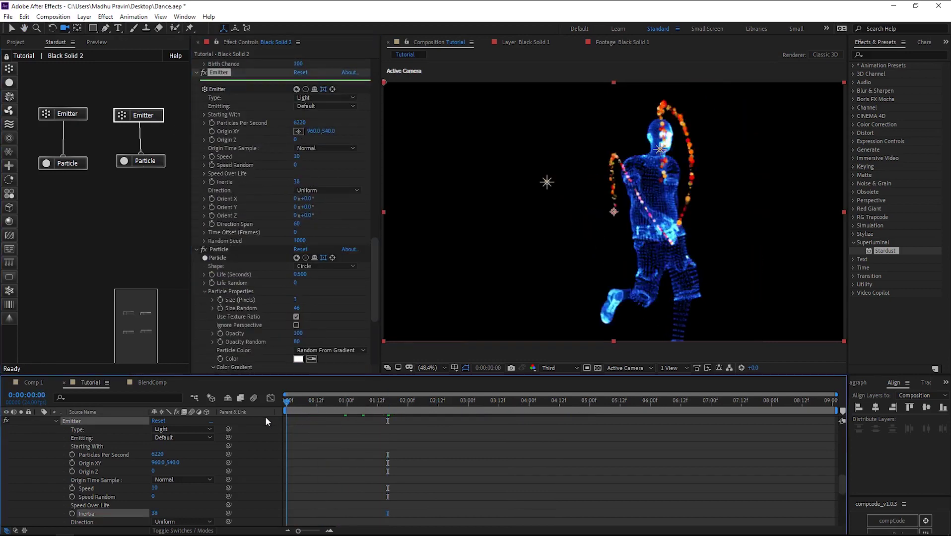
{"action": "key", "text": "space"}
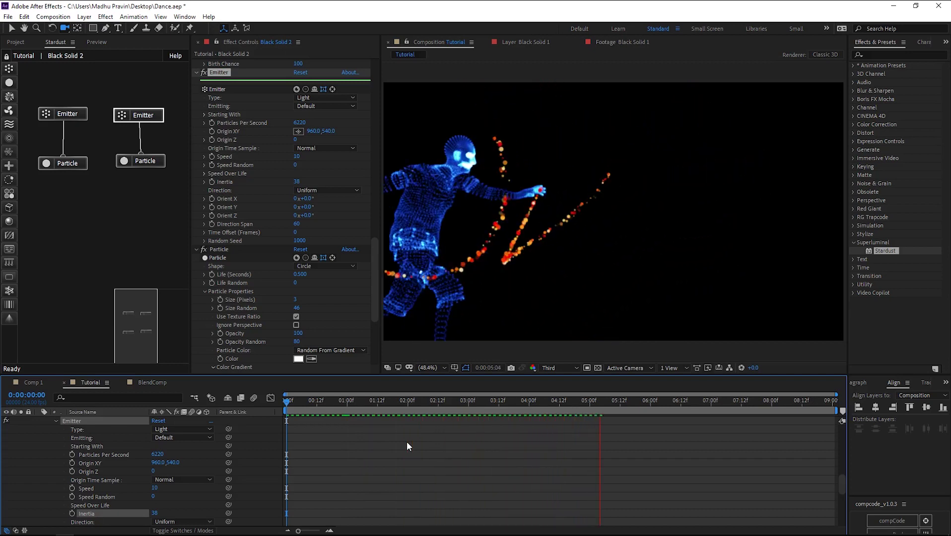
- Move the playhead to 0:00:03:12 and render the preview at full resolution
{"action": "scroll", "coordinate": [70, 469], "scroll_direction": "up", "scroll_amount": 5}
{"action": "left_click", "coordinate": [38, 446]}
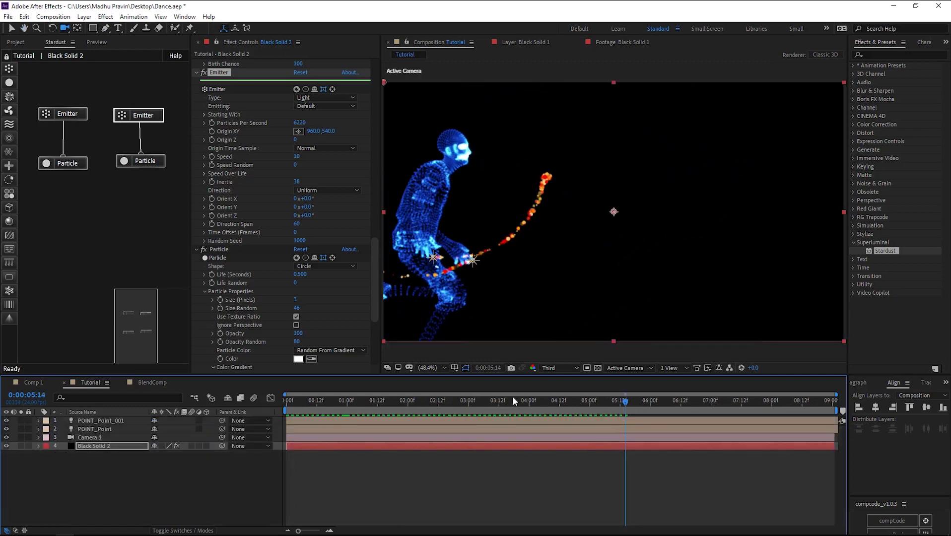
{"action": "left_click", "coordinate": [498, 400]}
{"action": "key", "text": "ctrl+j"}
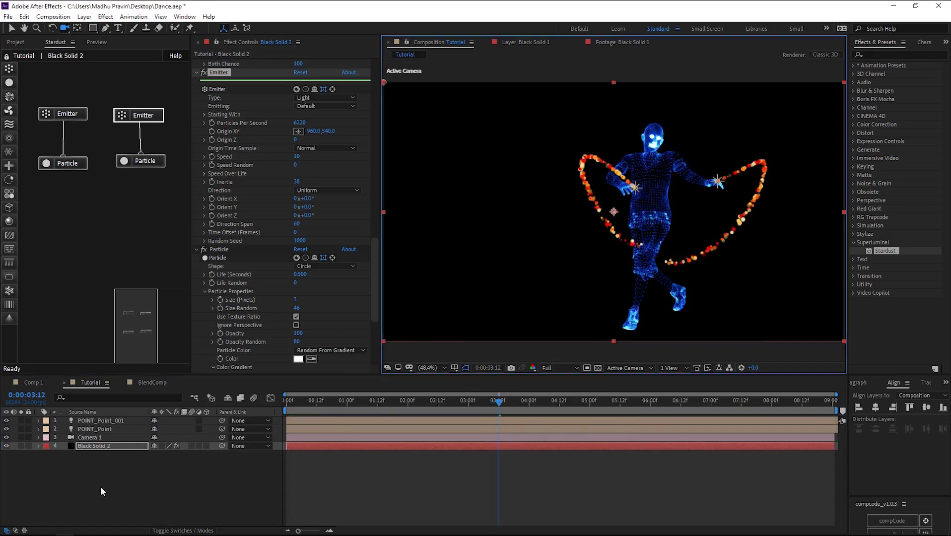
{"action": "right_click", "coordinate": [92, 473]}
- Add a new top adjustment layer and apply the Glow effect to it
{"action": "mouse_move", "coordinate": [111, 365]}
{"action": "left_click", "coordinate": [233, 446]}
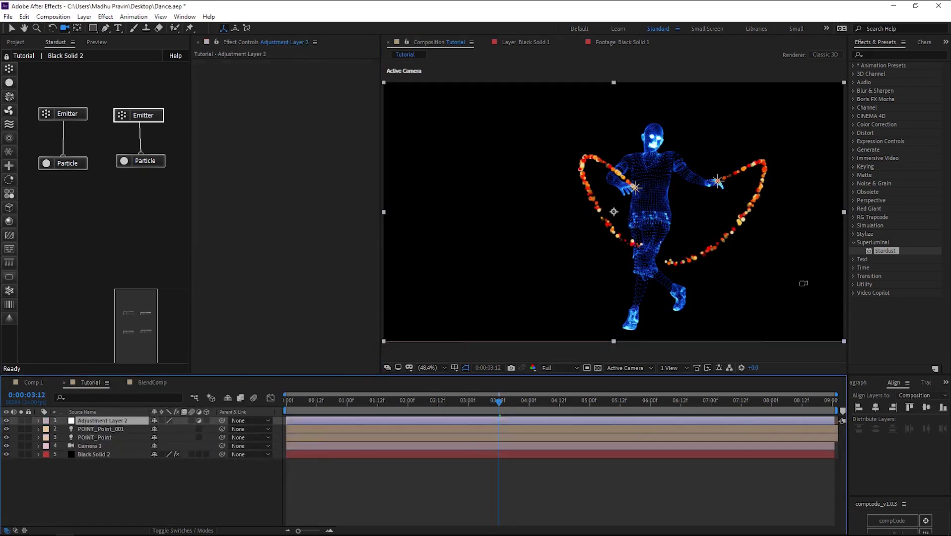
{"action": "left_click", "coordinate": [873, 54]}
{"action": "type", "text": "glow"}
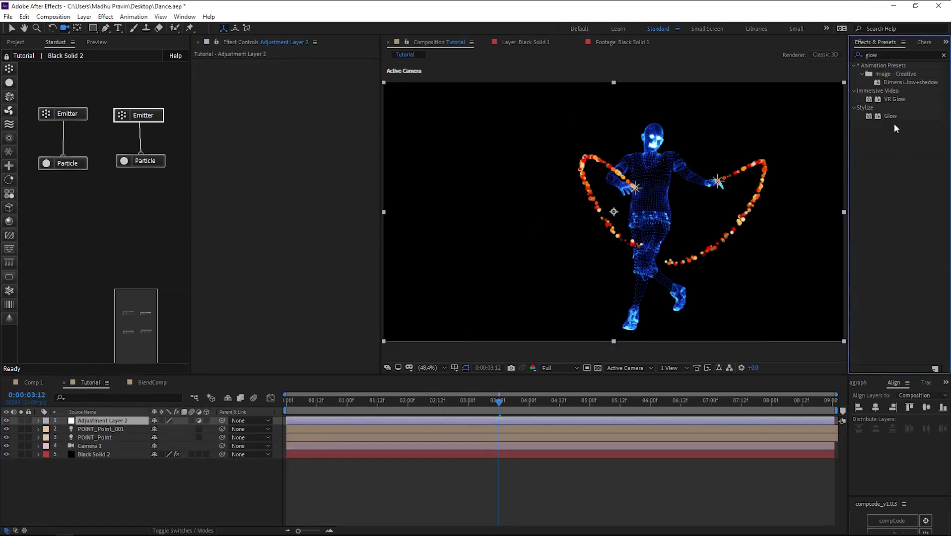
{"action": "left_click_drag", "start_coordinate": [267, 157], "coordinate": [276, 157]}
- Set the Glow Threshold to 86% and check the bloom one frame earlier
{"action": "mouse_move", "coordinate": [299, 80]}
{"action": "left_mouse_down"}
{"action": "mouse_move", "coordinate": [333, 83]}
{"action": "mouse_move", "coordinate": [284, 80]}
{"action": "left_mouse_up"}
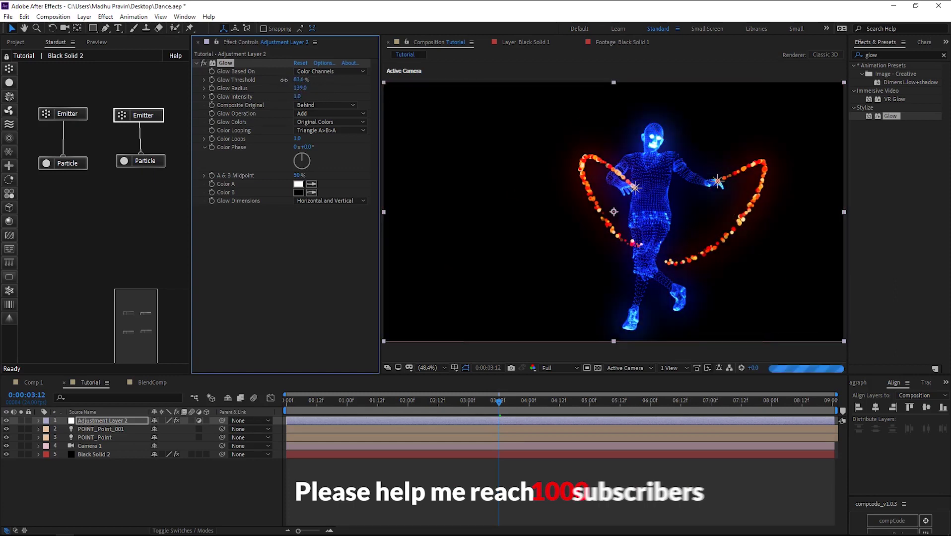
{"action": "left_click", "coordinate": [435, 401]}
{"action": "left_click", "coordinate": [433, 404]}
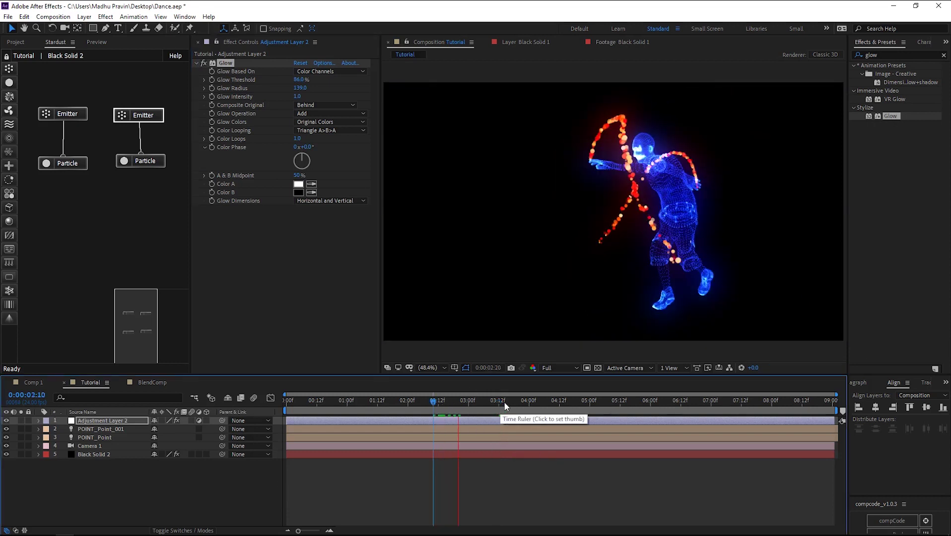
{"action": "right_click", "coordinate": [85, 485]}
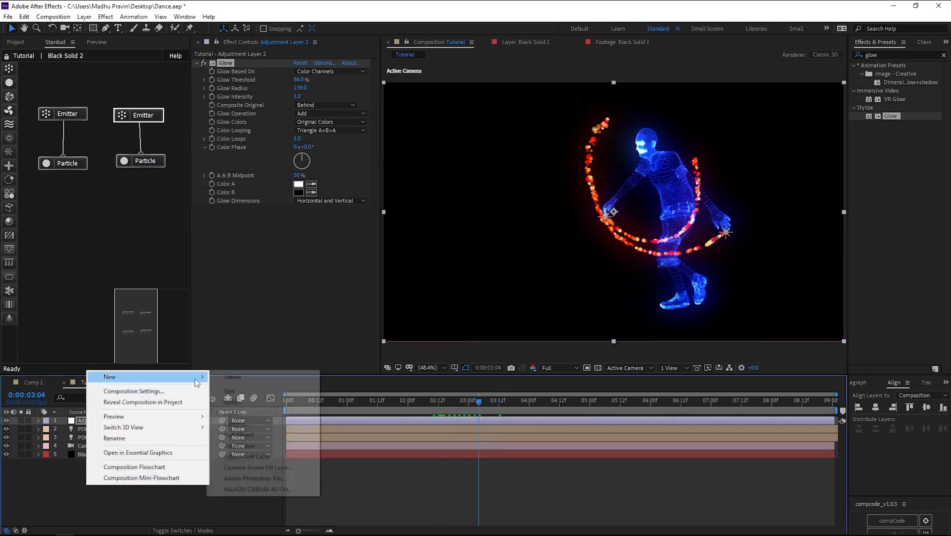
- Add Black Solid 2 as the bottom background layer and apply Gradient Ramp to it
{"action": "left_click", "coordinate": [52, 129]}
{"action": "left_click", "coordinate": [16, 41]}
{"action": "left_click_drag", "start_coordinate": [43, 169], "coordinate": [91, 463]}
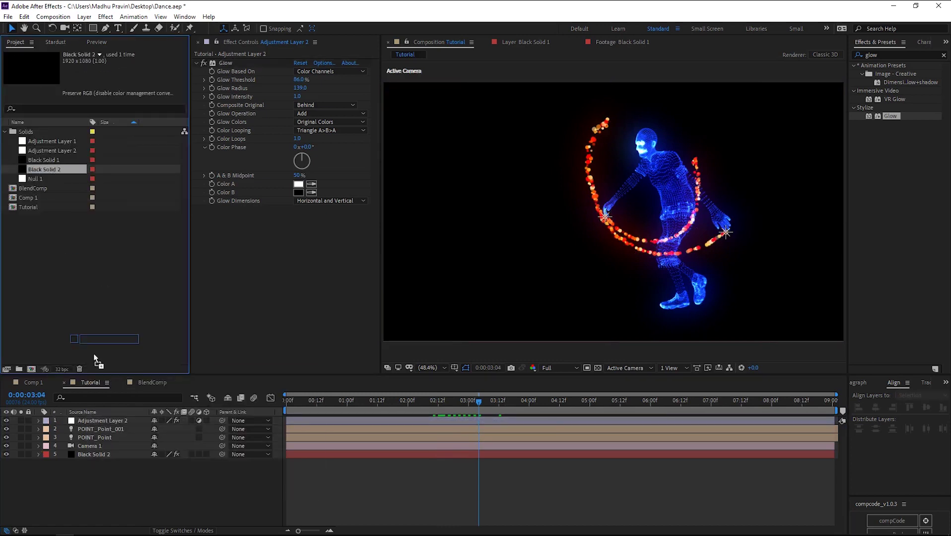
{"action": "left_click", "coordinate": [943, 54]}
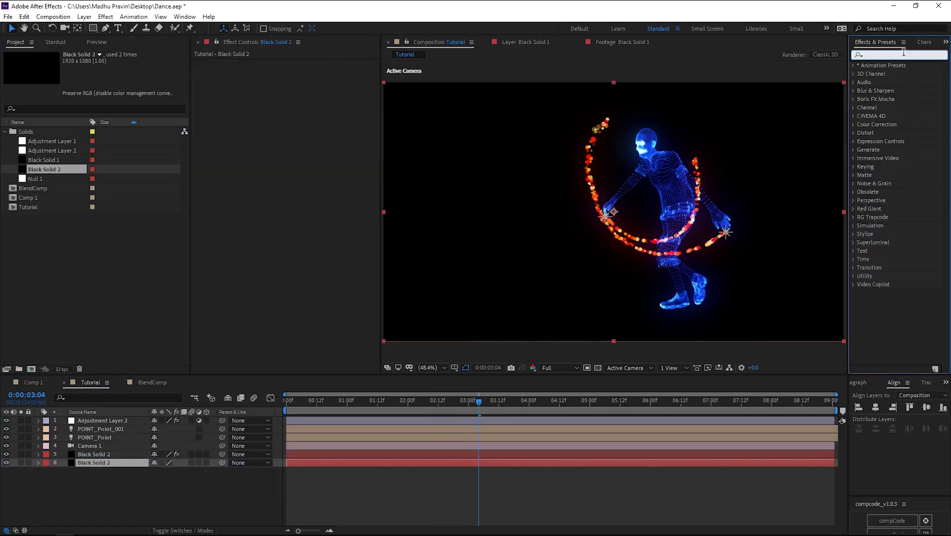
{"action": "type", "text": "ramp"}
{"action": "left_click_drag", "start_coordinate": [902, 74], "coordinate": [99, 463]}
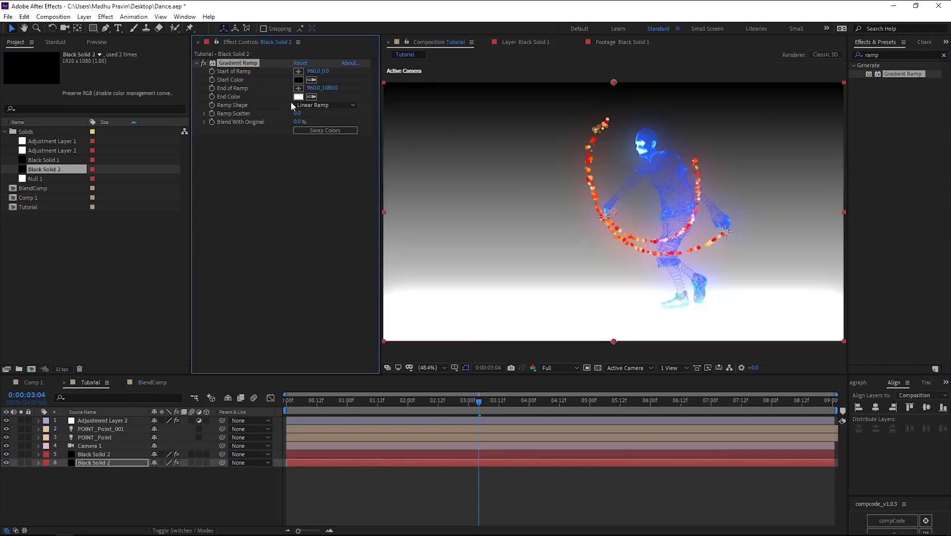
- Make the ramp radial with a dark blue end colour and move its centre to 960,520
{"action": "left_click", "coordinate": [299, 97]}
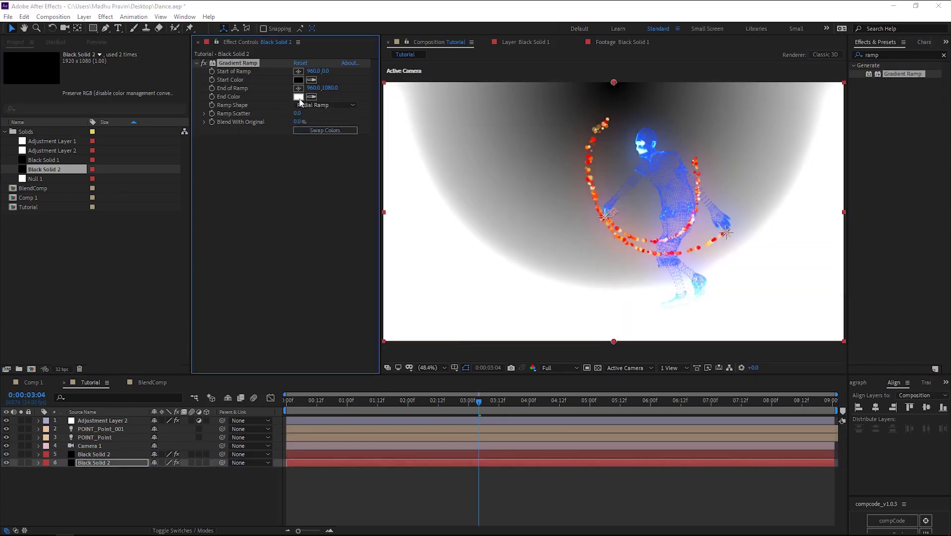
{"action": "left_click_drag", "start_coordinate": [185, 270], "coordinate": [149, 325]}
{"action": "left_click", "coordinate": [283, 203]}
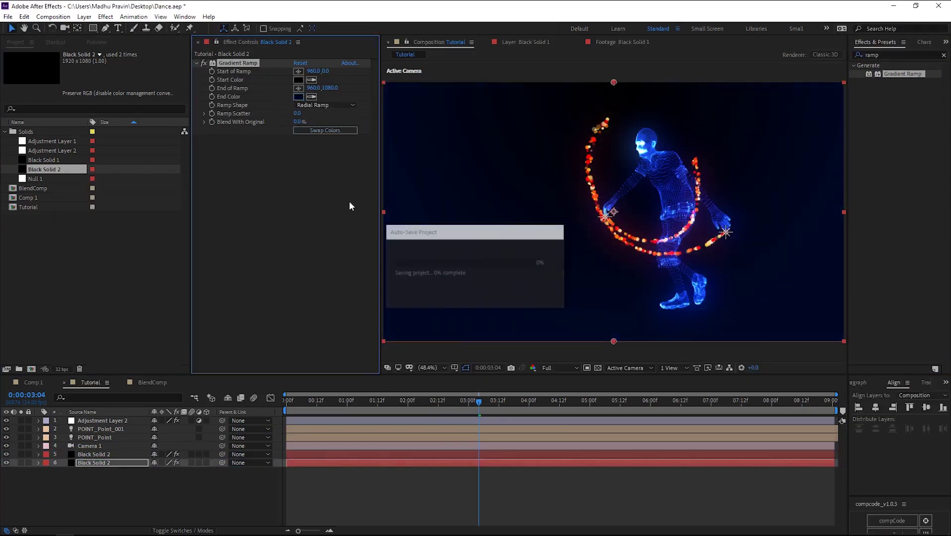
{"action": "key", "text": "comma"}
{"action": "key", "text": "comma"}
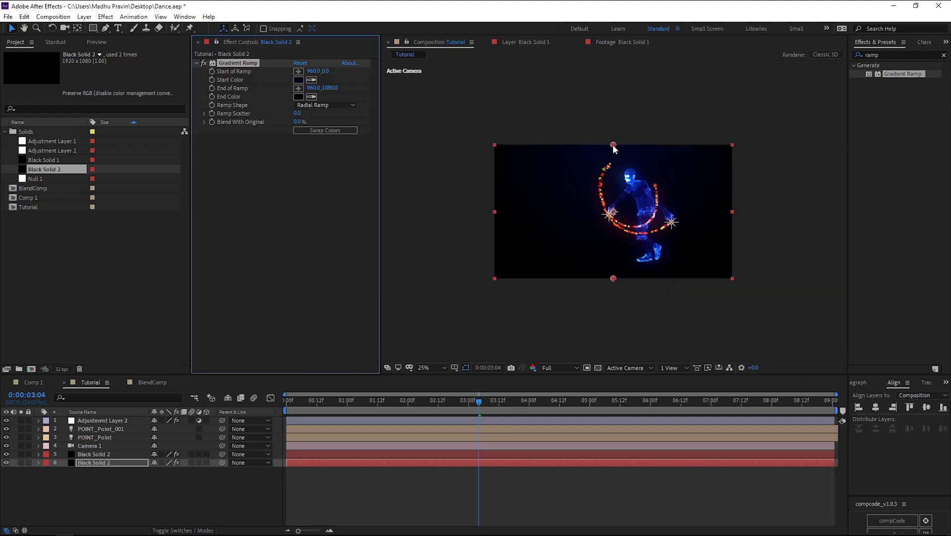
{"action": "left_click_drag", "start_coordinate": [613, 145], "coordinate": [613, 209]}
- Keep a dark blue start colour and push the ramp's end point down to 960,1656
{"action": "left_click", "coordinate": [299, 80]}
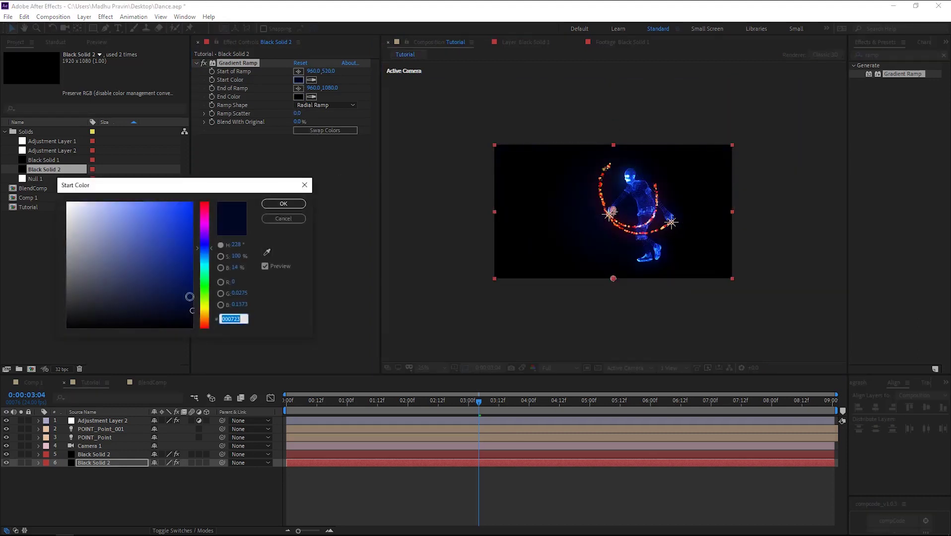
{"action": "left_click", "coordinate": [283, 203]}
{"action": "left_click_drag", "start_coordinate": [613, 278], "coordinate": [613, 343]}
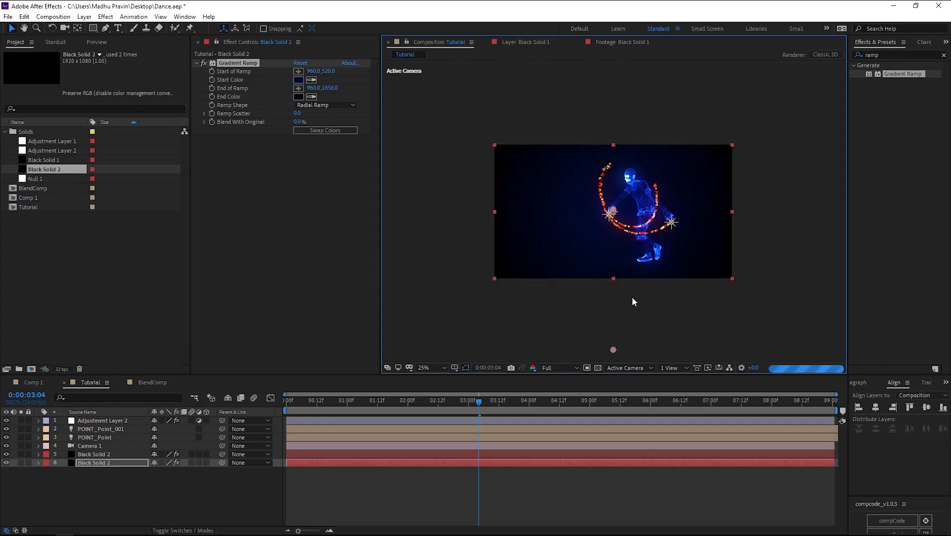
{"action": "key", "text": "period"}
{"action": "left_click", "coordinate": [109, 454]}
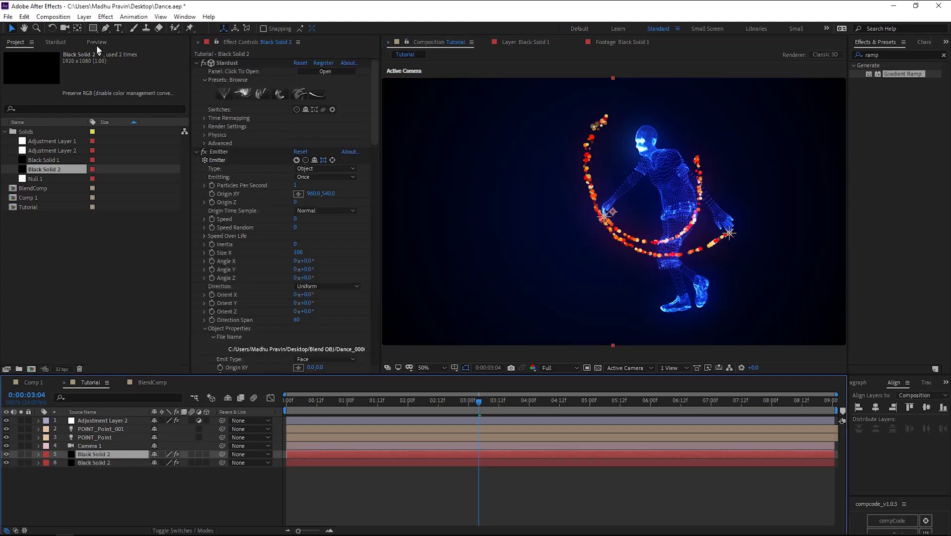
- In the Stardust graph, set the dancer Particle node's Size (Pixels) to 2
{"action": "left_click", "coordinate": [55, 42]}
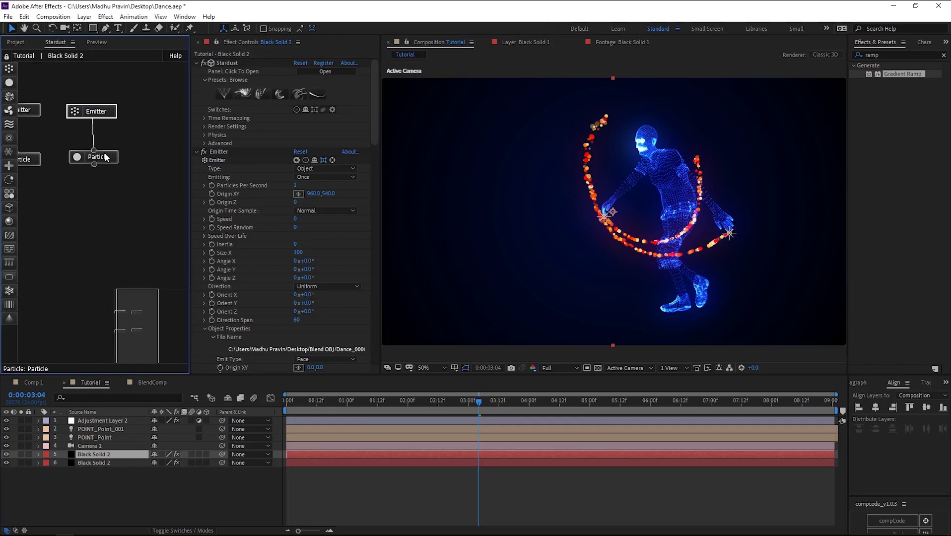
{"action": "left_click", "coordinate": [39, 157]}
{"action": "left_click_drag", "start_coordinate": [296, 295], "coordinate": [354, 309]}
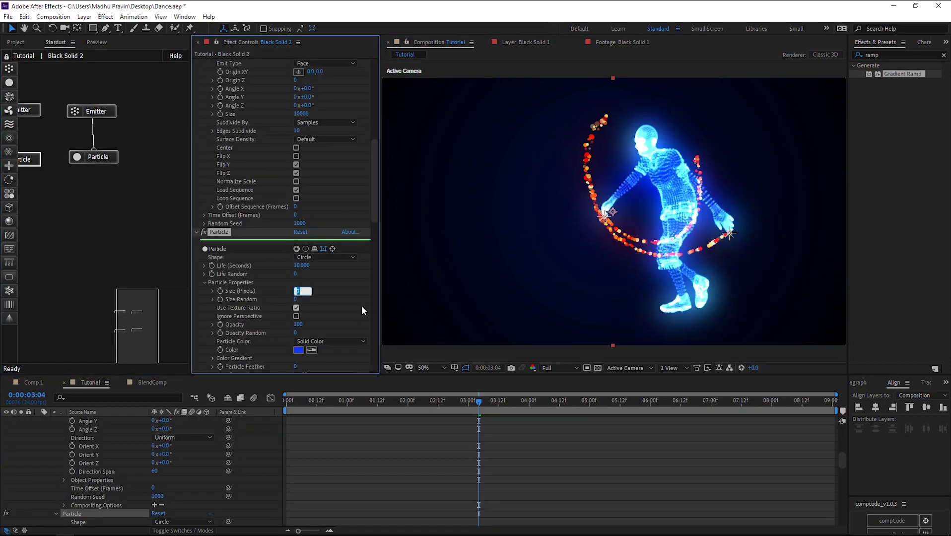
{"action": "type", "text": "2"}
{"action": "key", "text": "Return"}
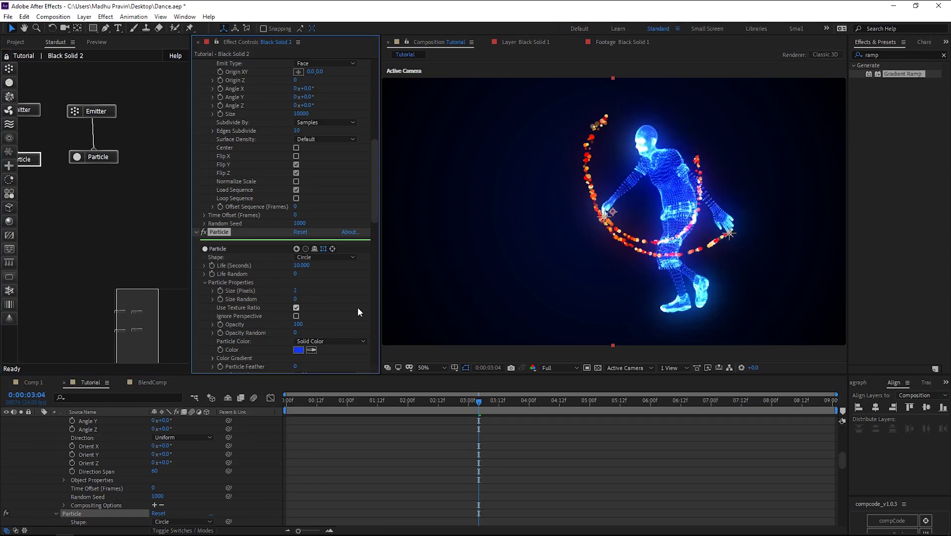
- Preview the animation from the start and set the hand-trail Particle Feather to 63
{"action": "left_click_drag", "start_coordinate": [446, 401], "coordinate": [293, 412]}
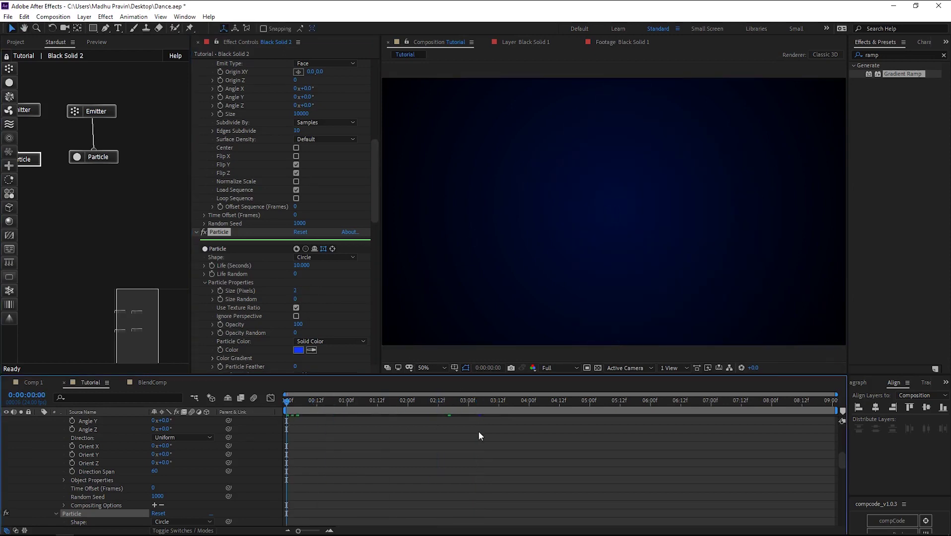
{"action": "key", "text": "space"}
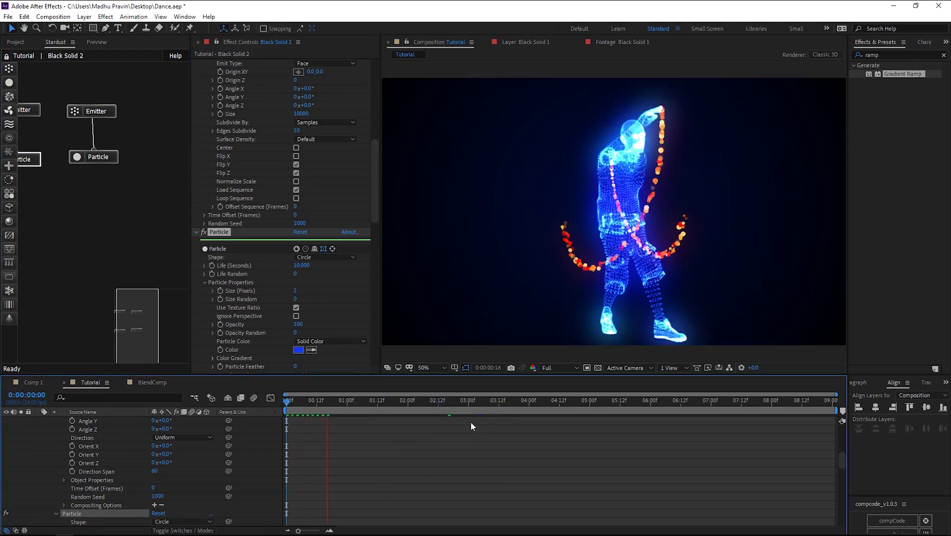
{"action": "scroll", "coordinate": [273, 308], "scroll_direction": "down", "scroll_amount": 3}
{"action": "scroll", "coordinate": [254, 327], "scroll_direction": "down", "scroll_amount": 2}
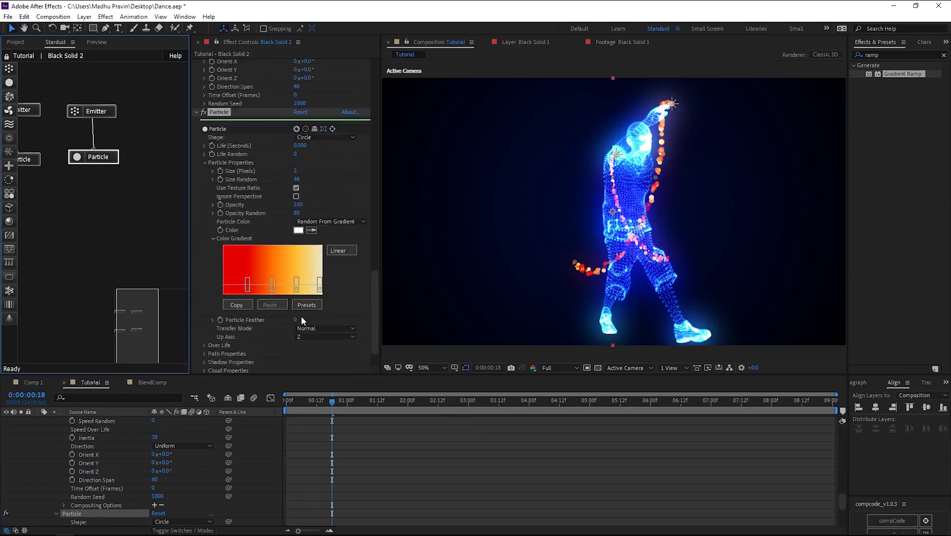
{"action": "left_click_drag", "start_coordinate": [301, 319], "coordinate": [332, 319]}
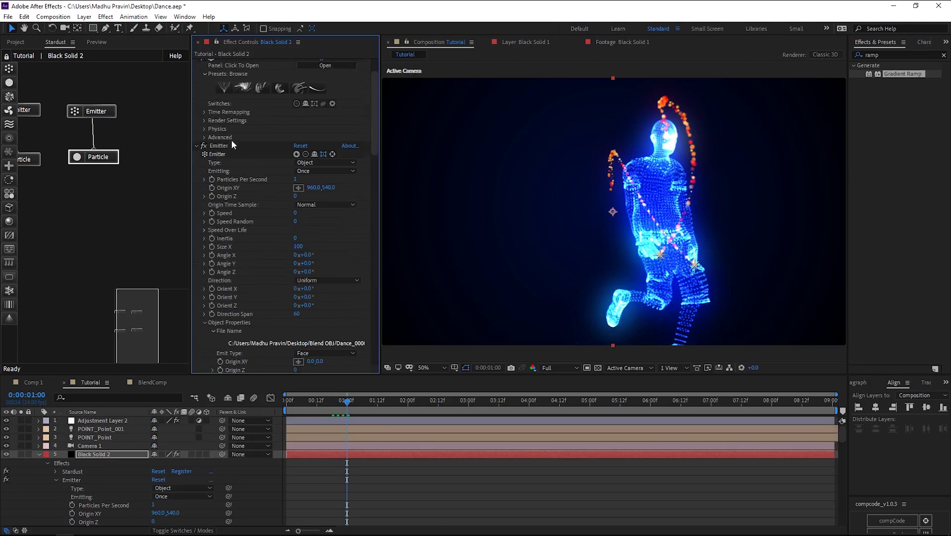
- Add the Turbulence preset from the Stardust Backgrounds preset folder
{"action": "scroll", "coordinate": [231, 140], "scroll_direction": "up", "scroll_amount": 1}
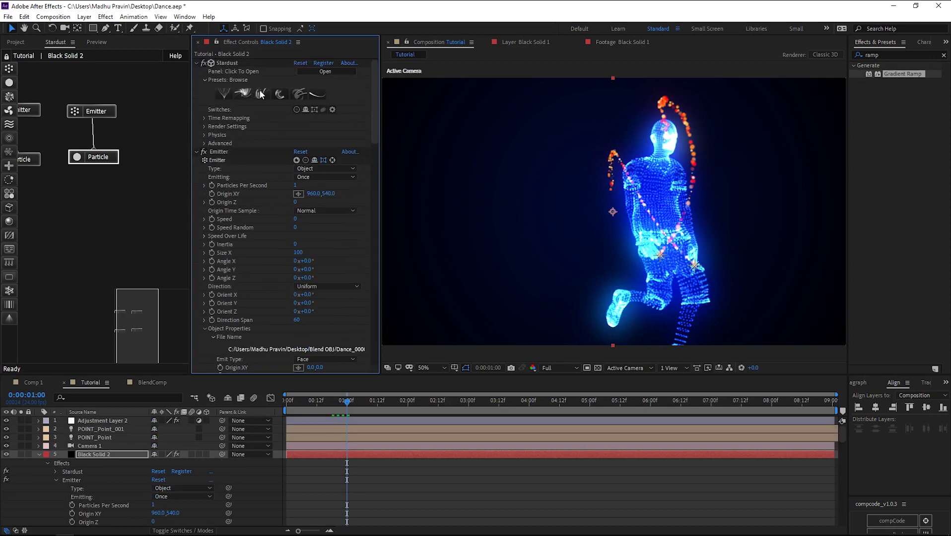
{"action": "left_click", "coordinate": [259, 89]}
{"action": "double_click", "coordinate": [392, 158]}
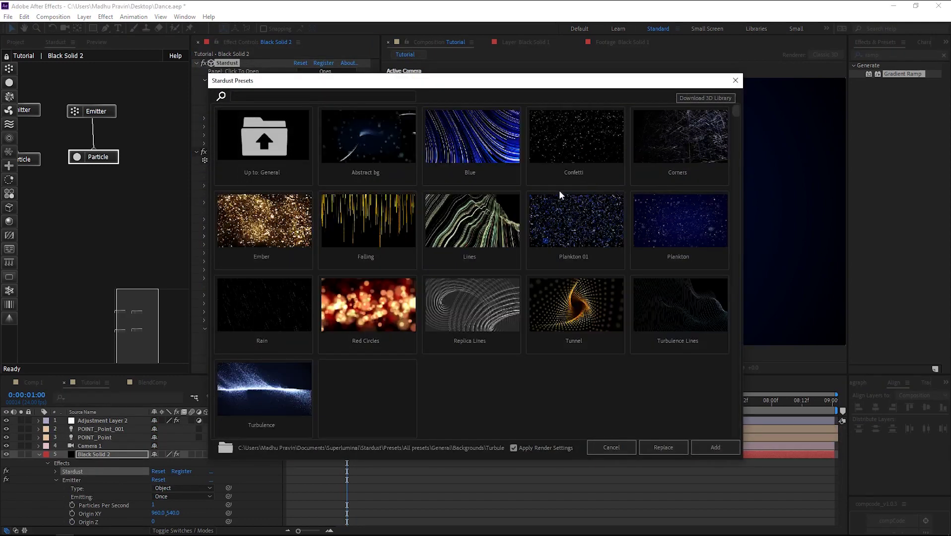
{"action": "left_click", "coordinate": [709, 447]}
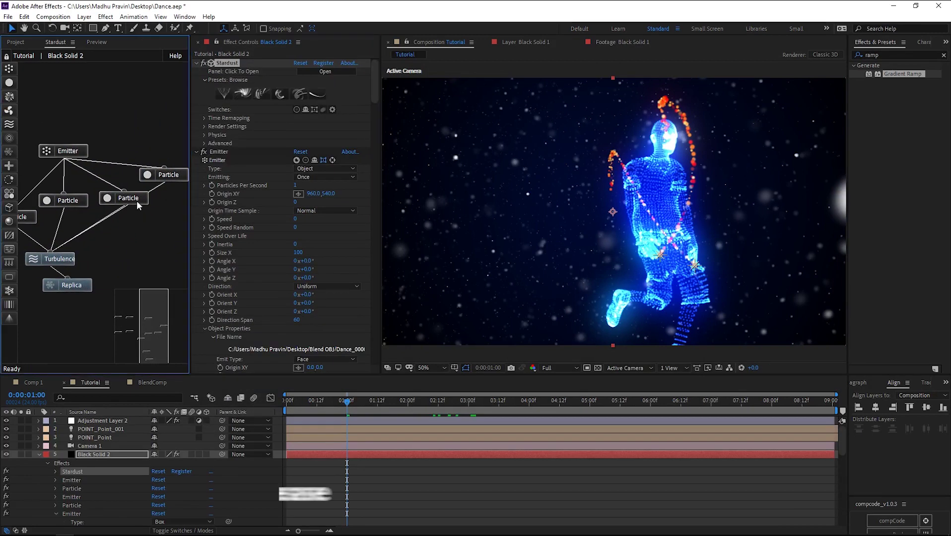
- Delete the preset's two extra Particle nodes from the Stardust graph
{"action": "left_click", "coordinate": [169, 177]}
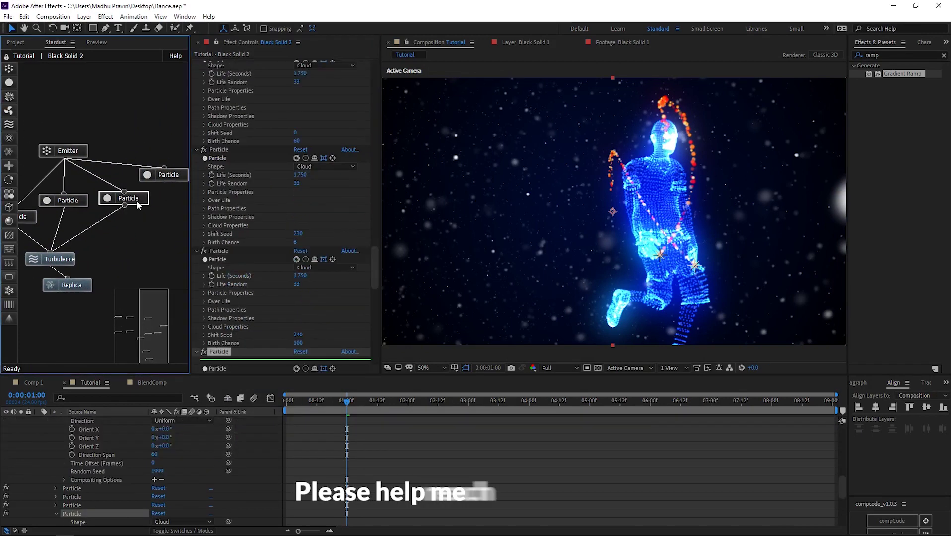
{"action": "key", "text": "Delete"}
{"action": "left_click", "coordinate": [75, 201]}
{"action": "key", "text": "Delete"}
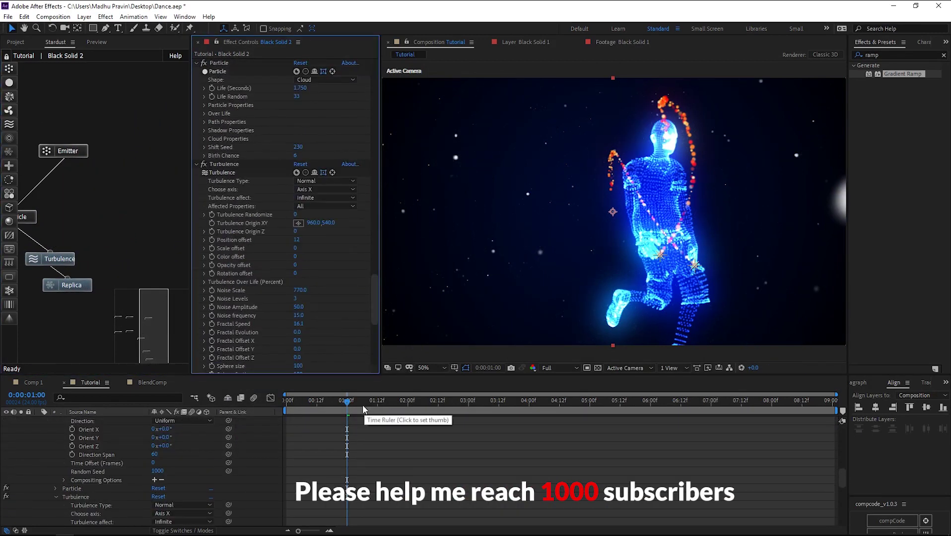
{"action": "left_click_drag", "start_coordinate": [362, 402], "coordinate": [284, 415]}
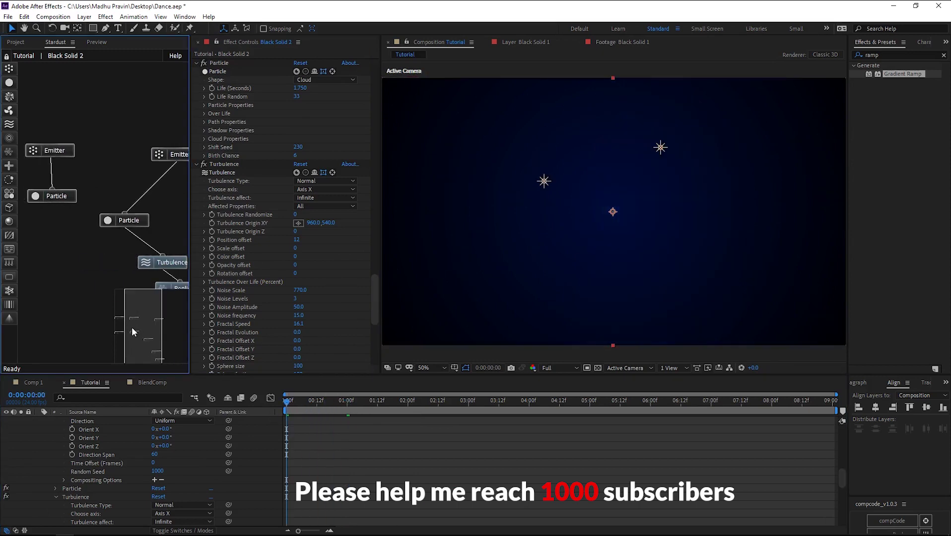
{"action": "left_click_drag", "start_coordinate": [142, 318], "coordinate": [65, 270]}
- Delete the Turbulence node and select the leftover Replica node
{"action": "key", "text": "Delete"}
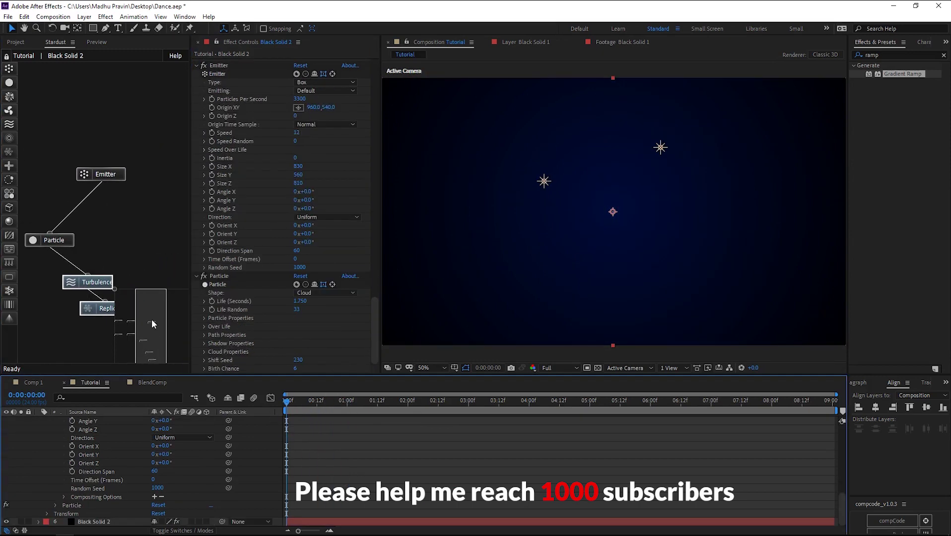
{"action": "left_click_drag", "start_coordinate": [149, 317], "coordinate": [140, 322]}
{"action": "left_click", "coordinate": [313, 403]}
{"action": "left_click_drag", "start_coordinate": [328, 402], "coordinate": [400, 402]}
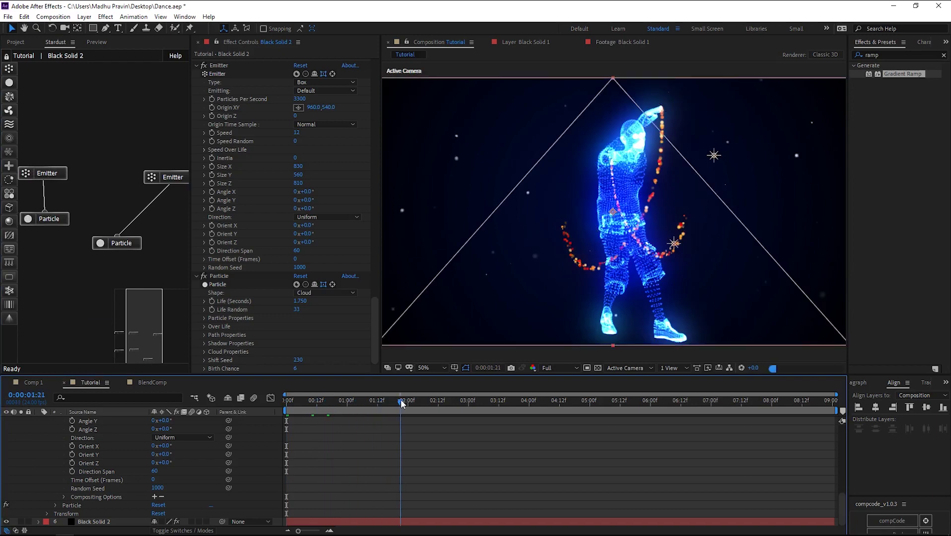
- Set the dancer Particle node's Size (Pixels) to 1 and preview from the start
{"action": "left_click", "coordinate": [124, 315]}
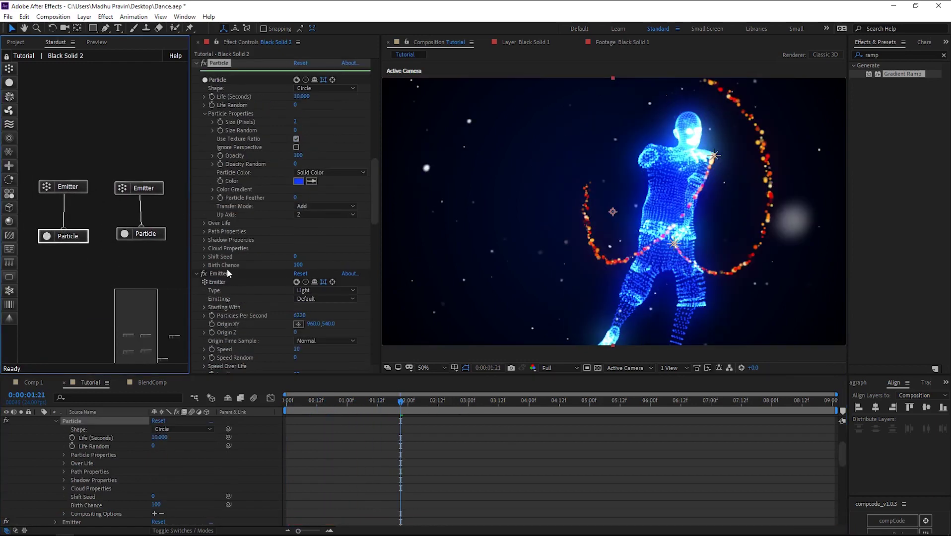
{"action": "left_click", "coordinate": [296, 159]}
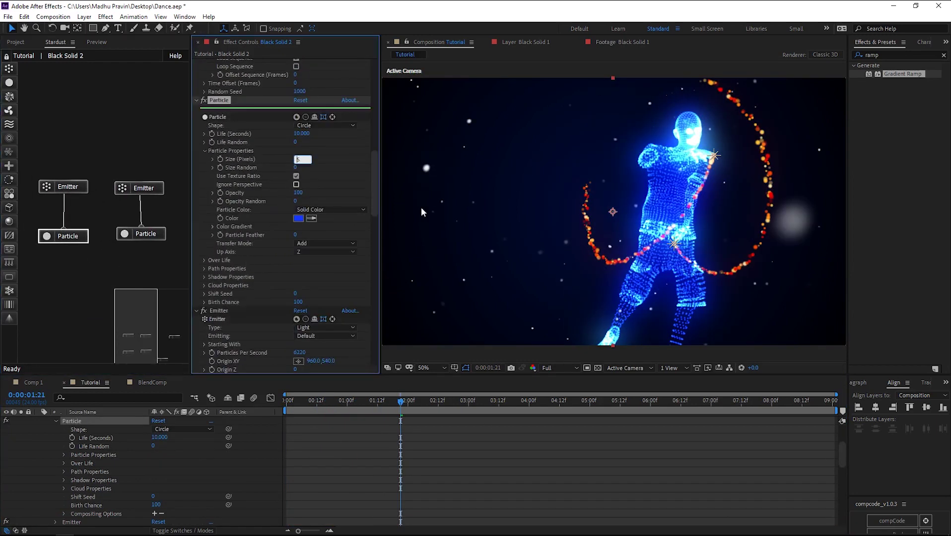
{"action": "type", "text": "1"}
{"action": "key", "text": "Return"}
{"action": "left_click_drag", "start_coordinate": [393, 395], "coordinate": [282, 410]}
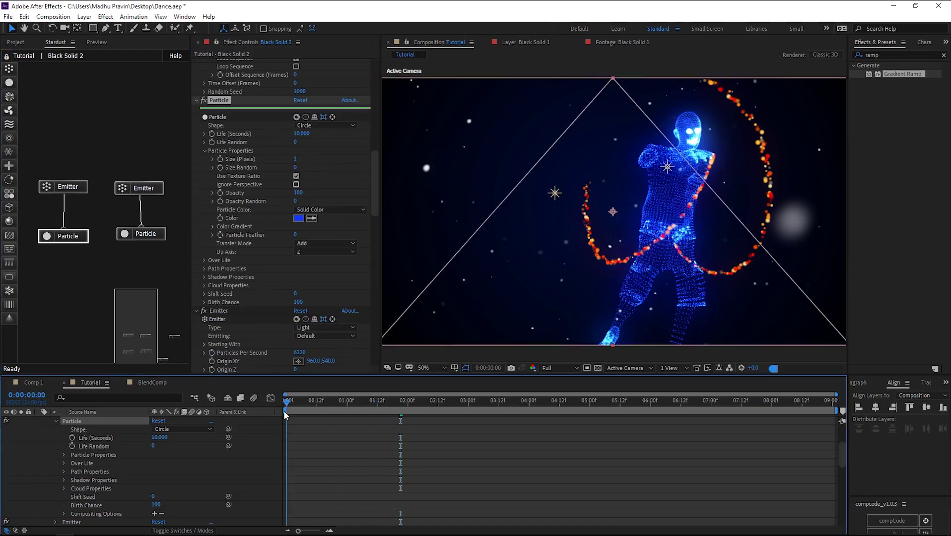
{"action": "key", "text": "space"}
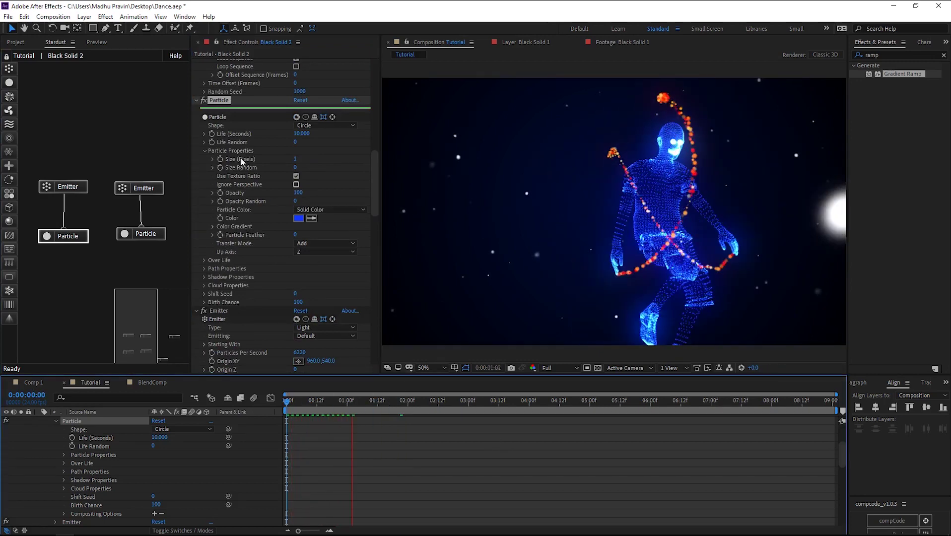
- Set the particles' Life Random to 58 and play the preview
{"action": "mouse_move", "coordinate": [295, 142]}
{"action": "left_mouse_down"}
{"action": "mouse_move", "coordinate": [344, 142]}
{"action": "mouse_move", "coordinate": [321, 142]}
{"action": "left_mouse_up"}
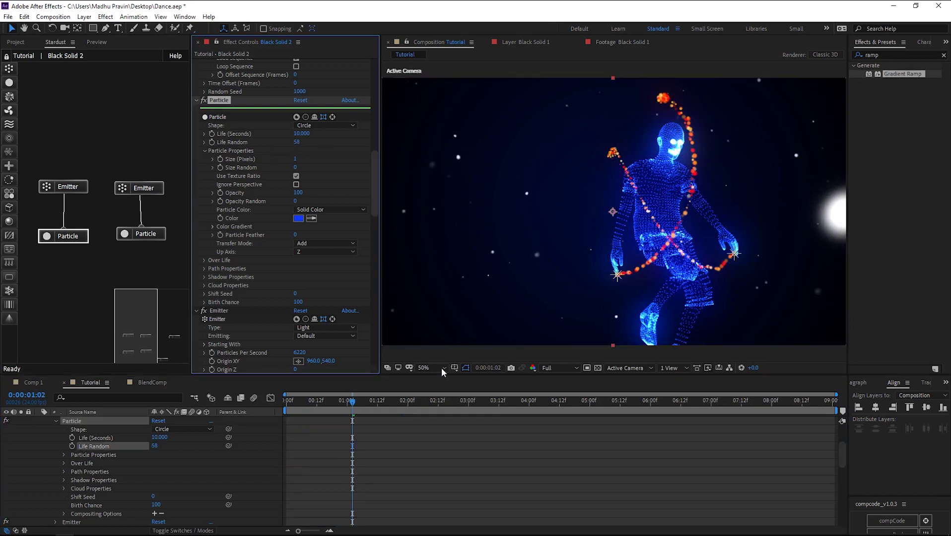
{"action": "left_click_drag", "start_coordinate": [302, 402], "coordinate": [286, 402]}
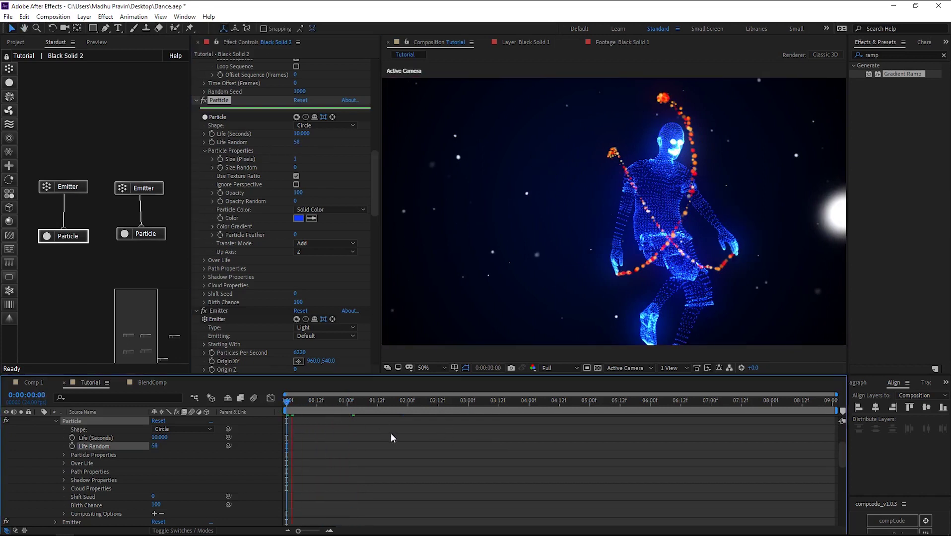
{"action": "key", "text": "space"}
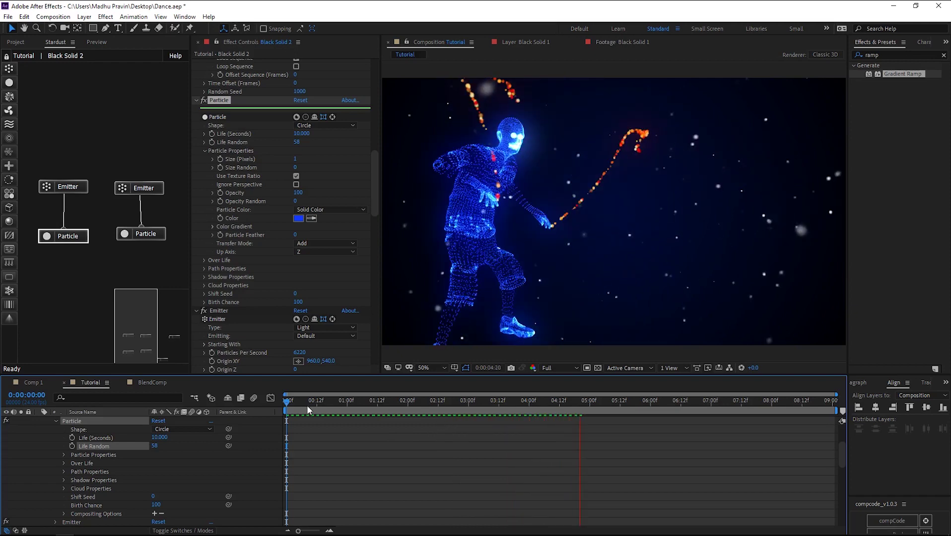
{"action": "left_click_drag", "start_coordinate": [286, 400], "coordinate": [334, 400]}
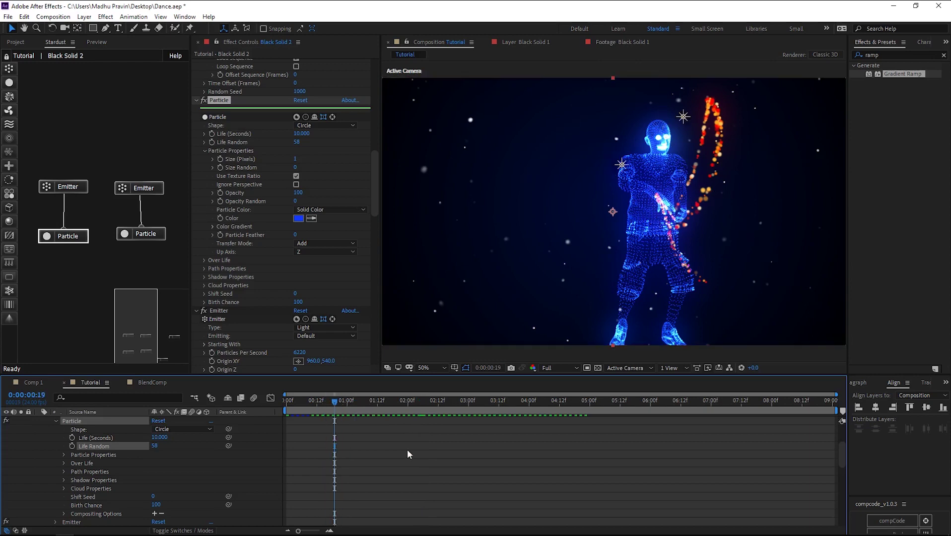
{"action": "key", "text": "space"}
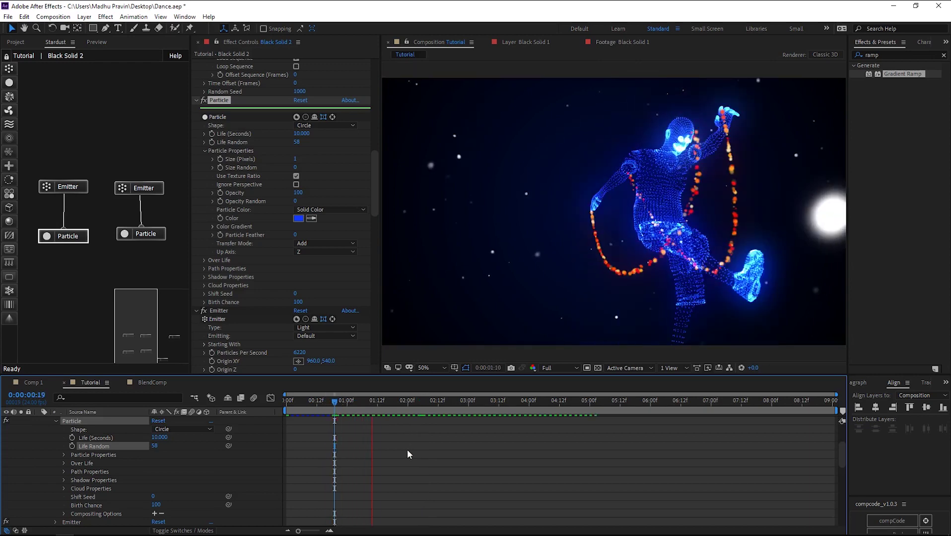